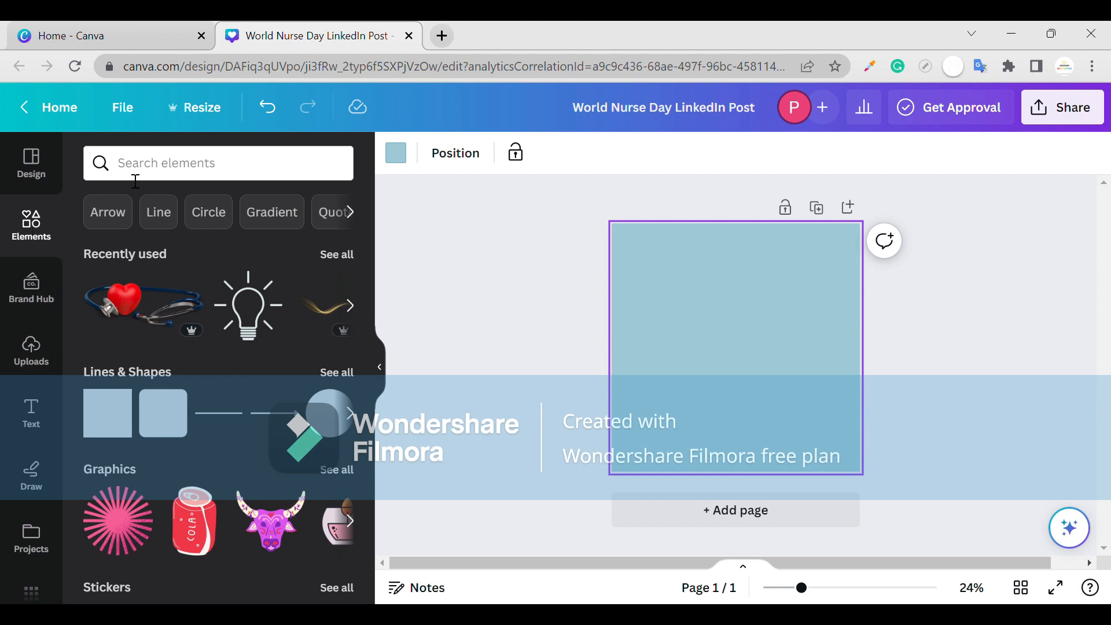
Search the elements library for "Stethoscope" and show all matching photos.
{"action": "left_click", "coordinate": [26, 411]}
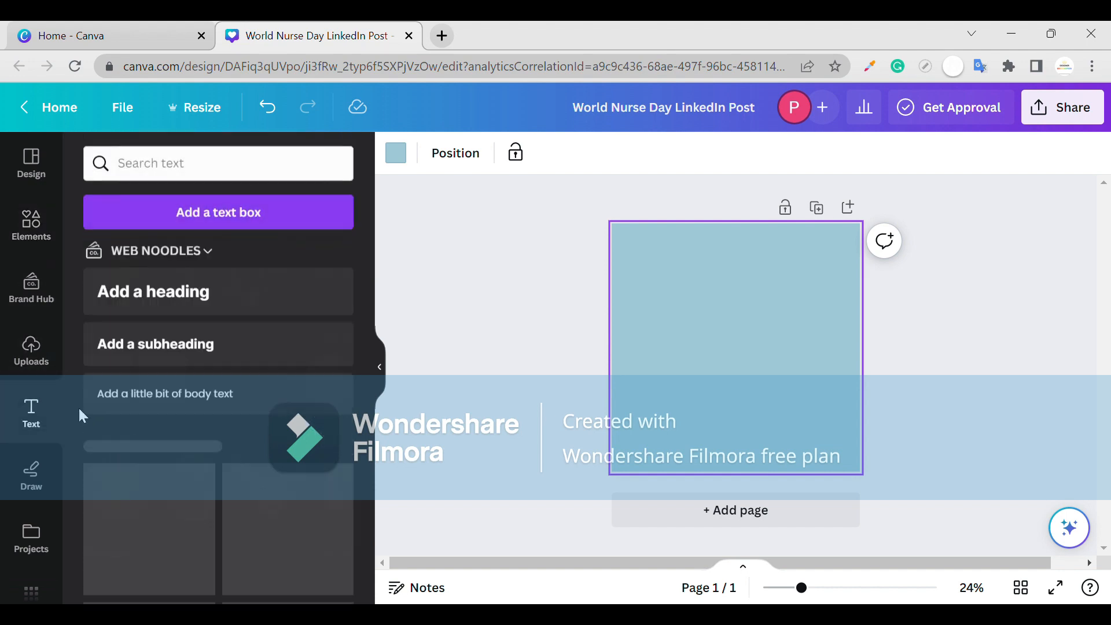
{"action": "left_click", "coordinate": [37, 227]}
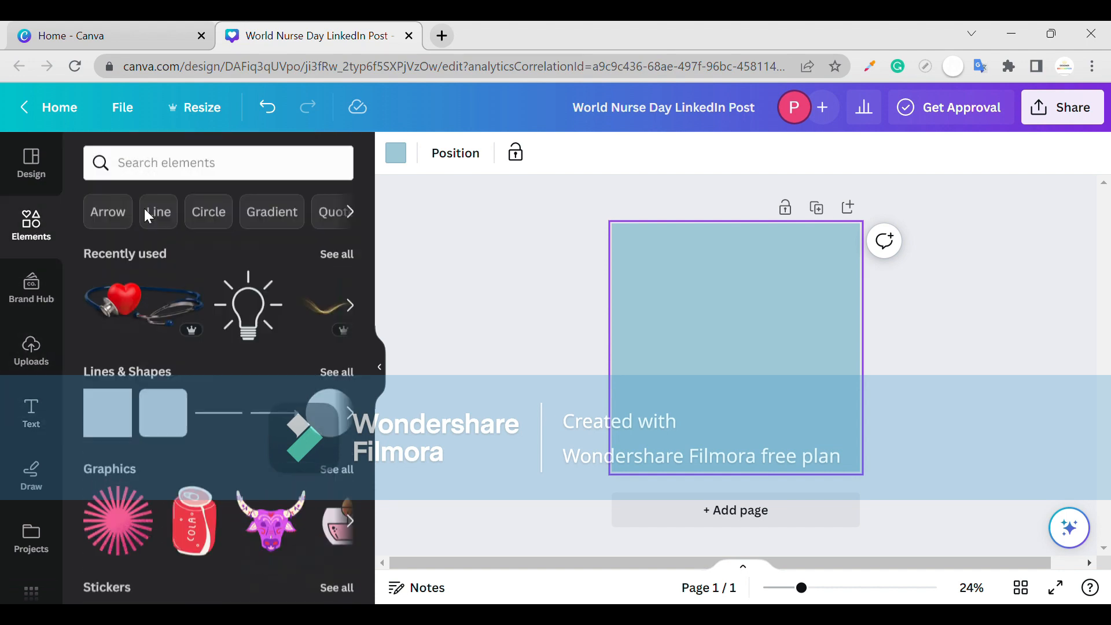
{"action": "left_click", "coordinate": [205, 183]}
{"action": "type", "text": "Stethoscope"}
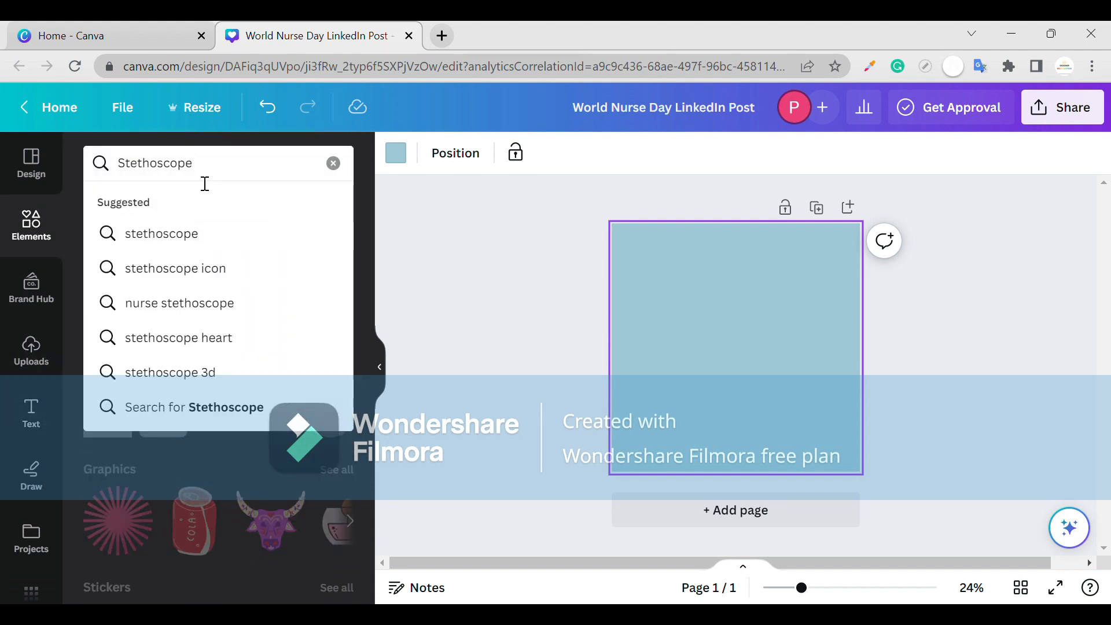
{"action": "key", "text": "Return"}
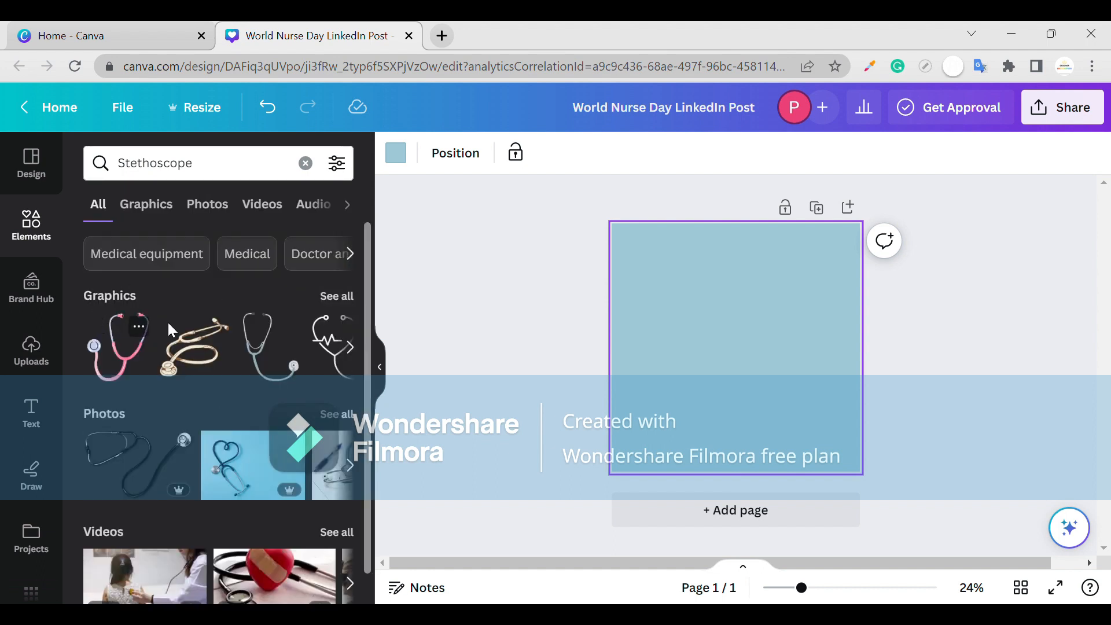
{"action": "scroll", "coordinate": [226, 365], "scroll_direction": "down", "scroll_amount": 1}
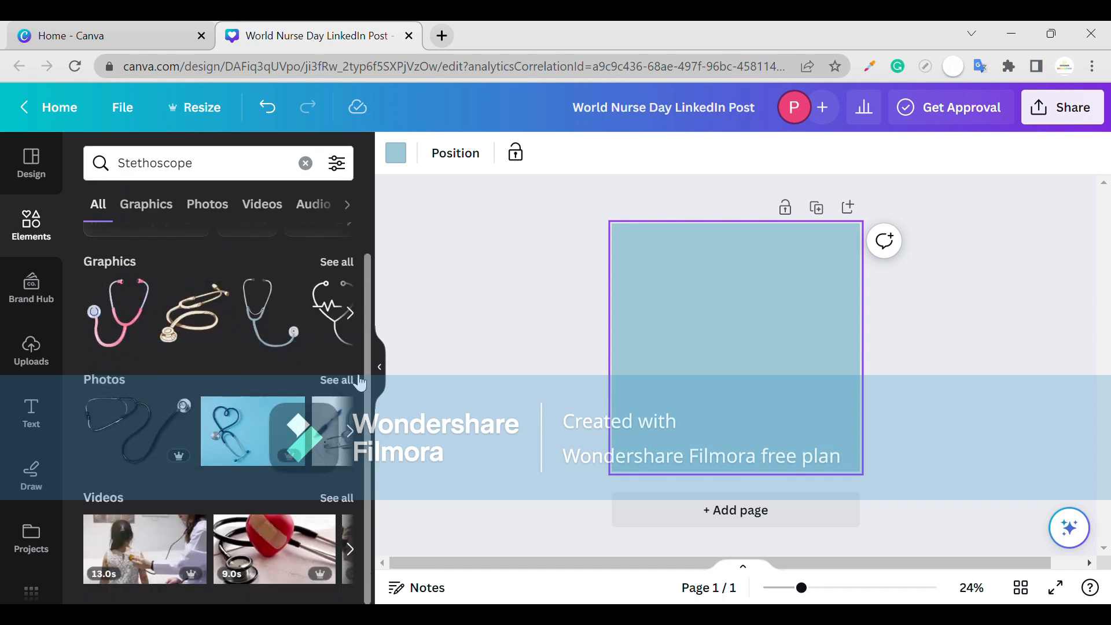
{"action": "left_click", "coordinate": [343, 380]}
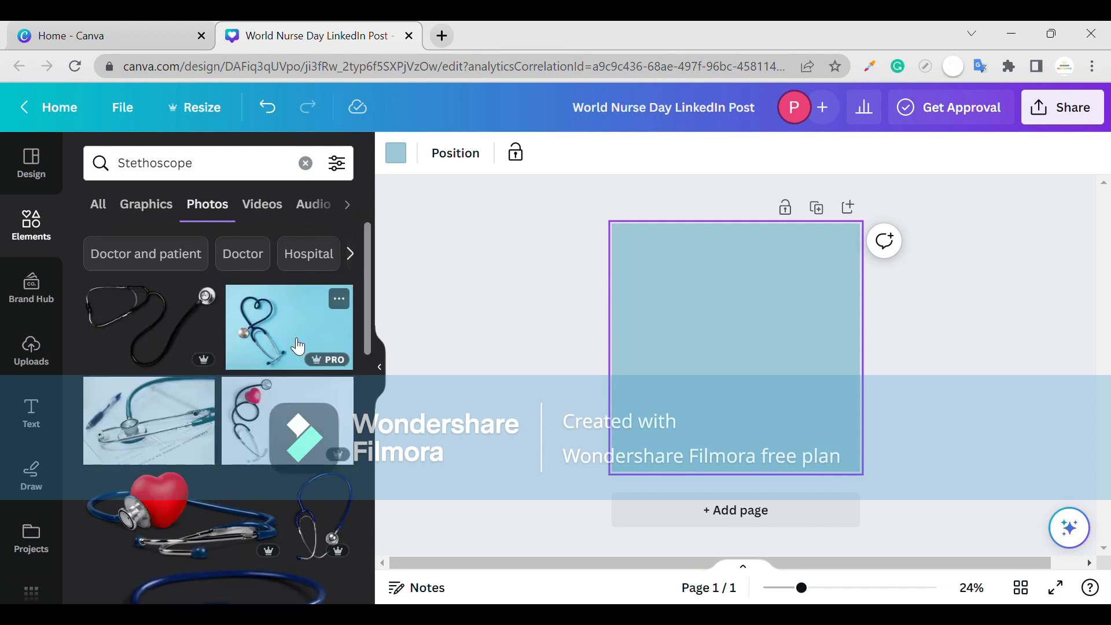
Add the blue-background photo of the heart-shaped stethoscope to the page and flip it horizontally.
{"action": "left_click_drag", "start_coordinate": [297, 346], "coordinate": [700, 306]}
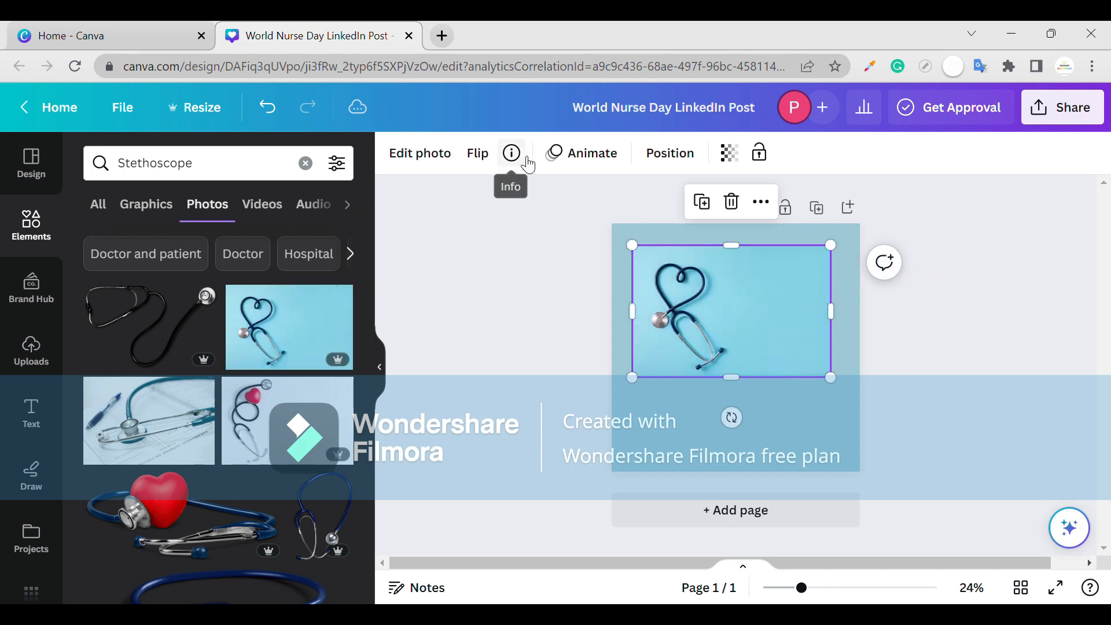
{"action": "left_click", "coordinate": [487, 154]}
{"action": "left_click", "coordinate": [514, 202]}
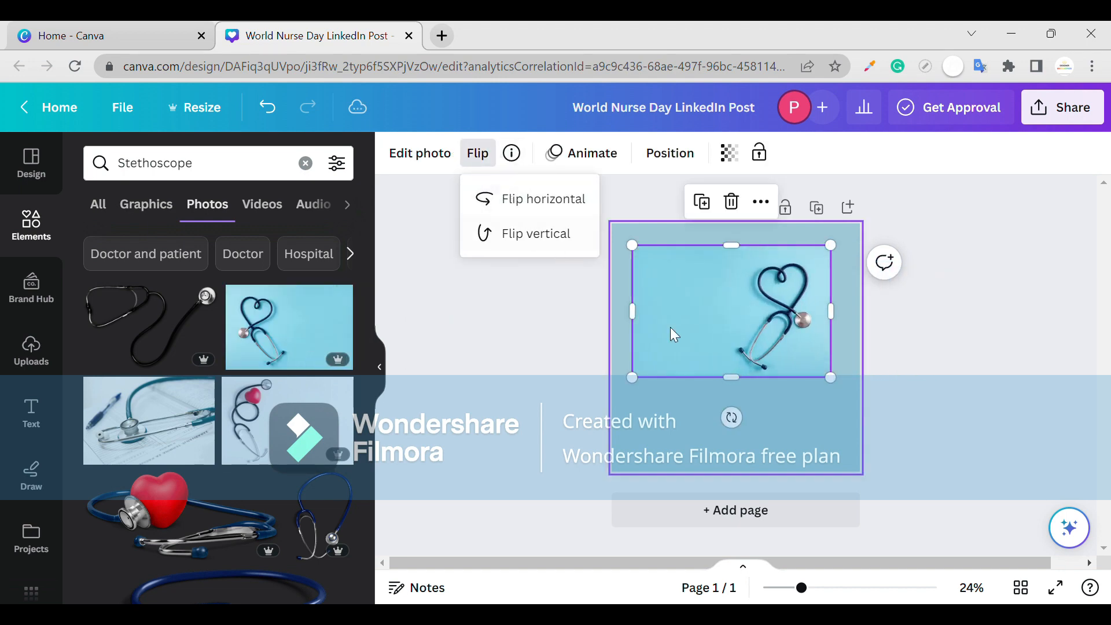
Enlarge and reposition the stethoscope photo so it covers the whole page, keeping the stethoscope on the page's right side.
{"action": "left_click_drag", "start_coordinate": [834, 382], "coordinate": [870, 422]}
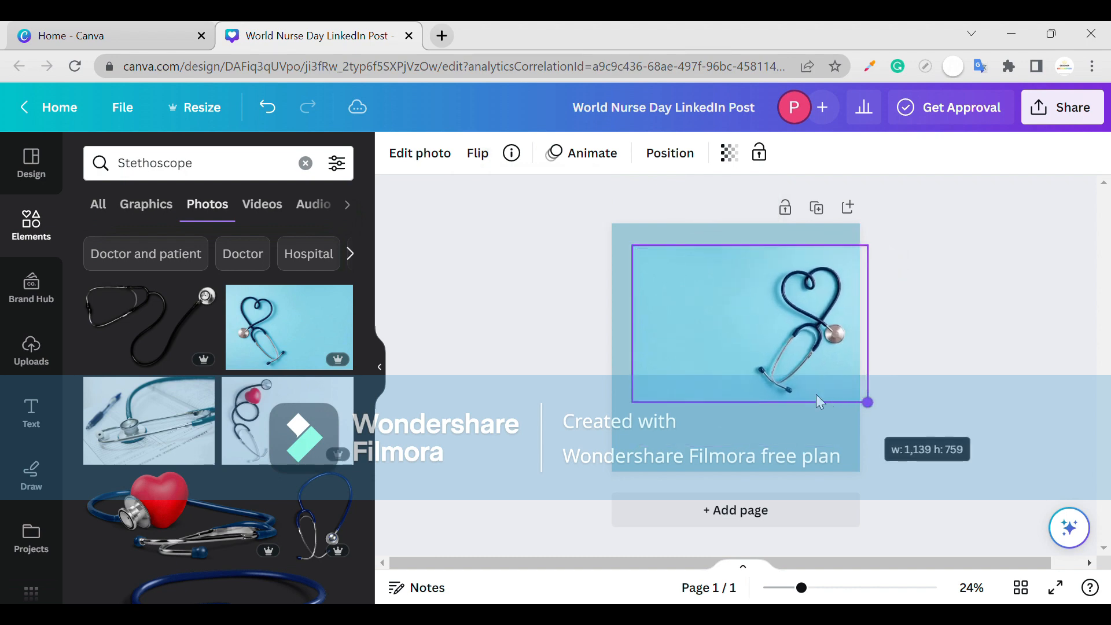
{"action": "left_click_drag", "start_coordinate": [661, 345], "coordinate": [614, 347]}
{"action": "left_click_drag", "start_coordinate": [698, 338], "coordinate": [675, 346]}
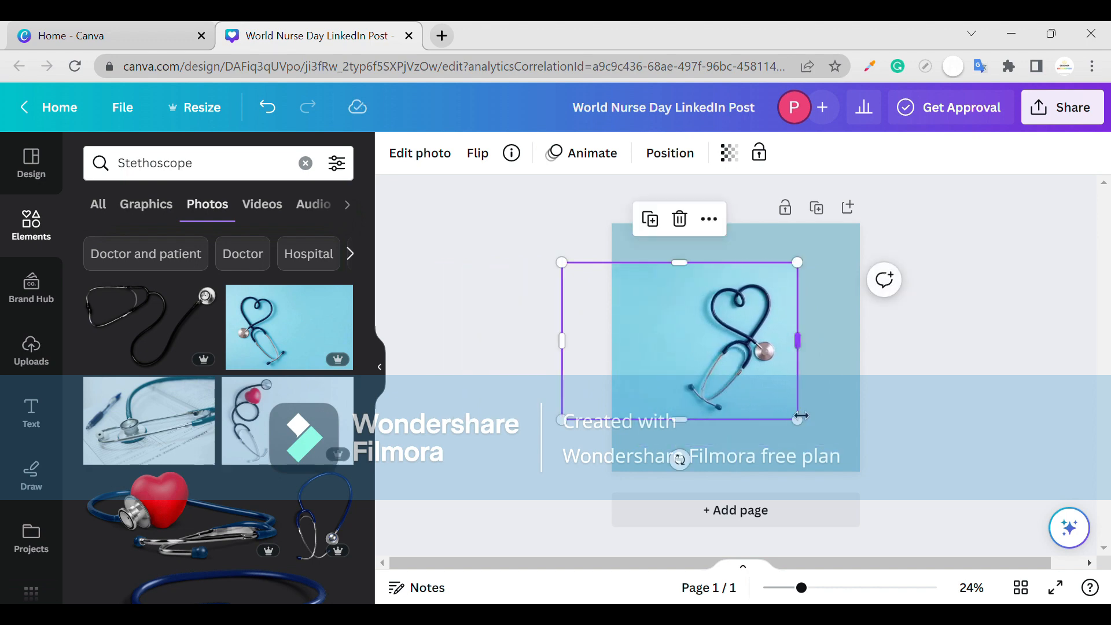
{"action": "left_click_drag", "start_coordinate": [803, 426], "coordinate": [856, 488]}
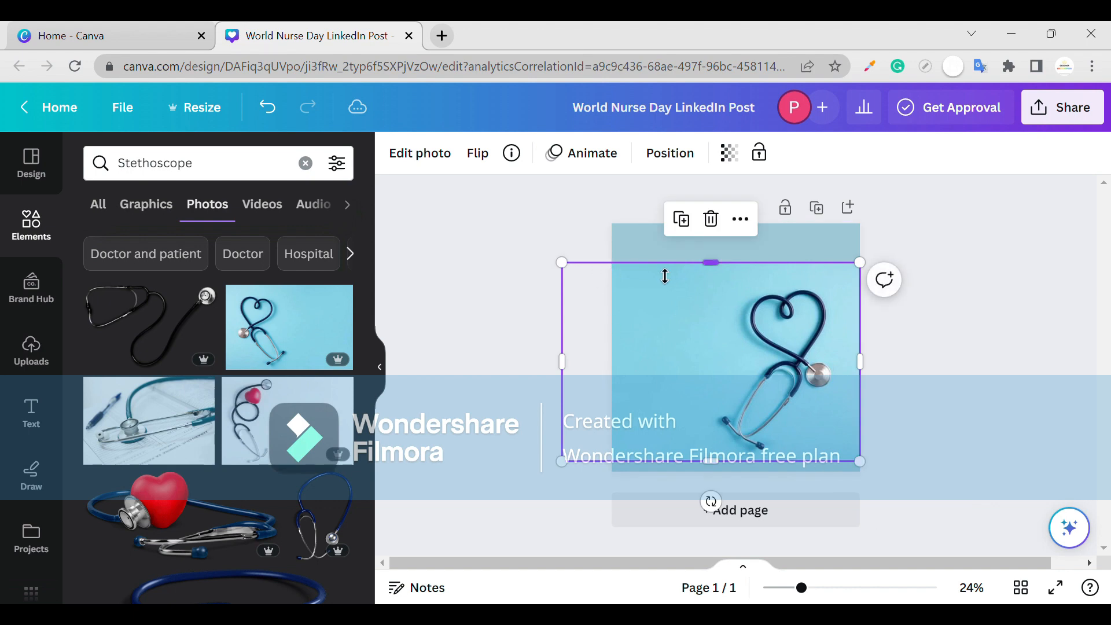
{"action": "left_click_drag", "start_coordinate": [671, 262], "coordinate": [679, 223]}
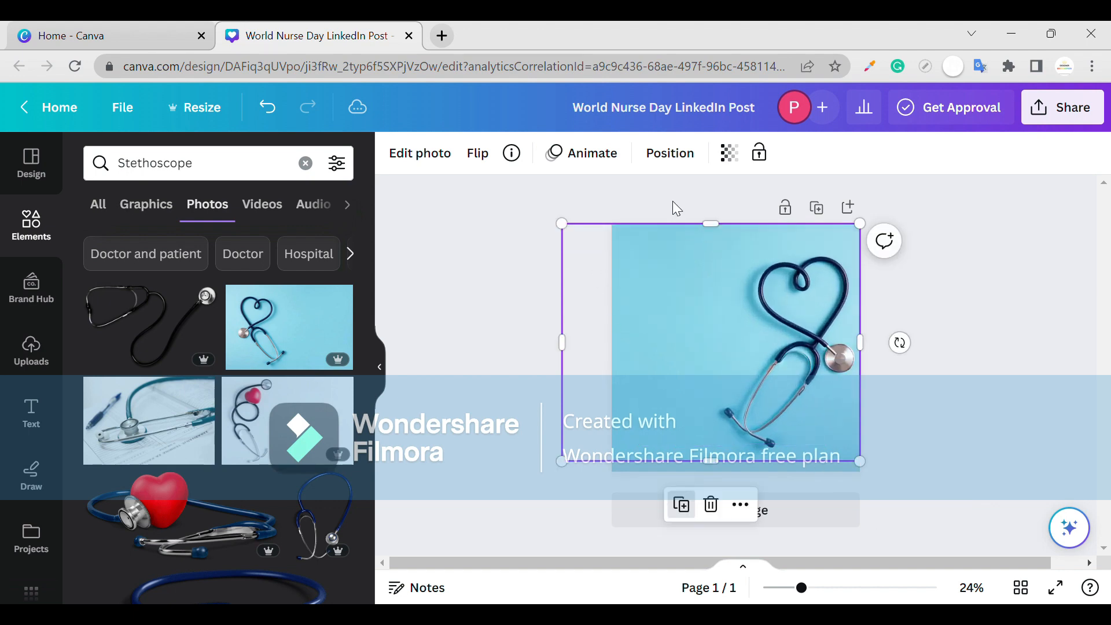
{"action": "left_click_drag", "start_coordinate": [862, 336], "coordinate": [861, 339]}
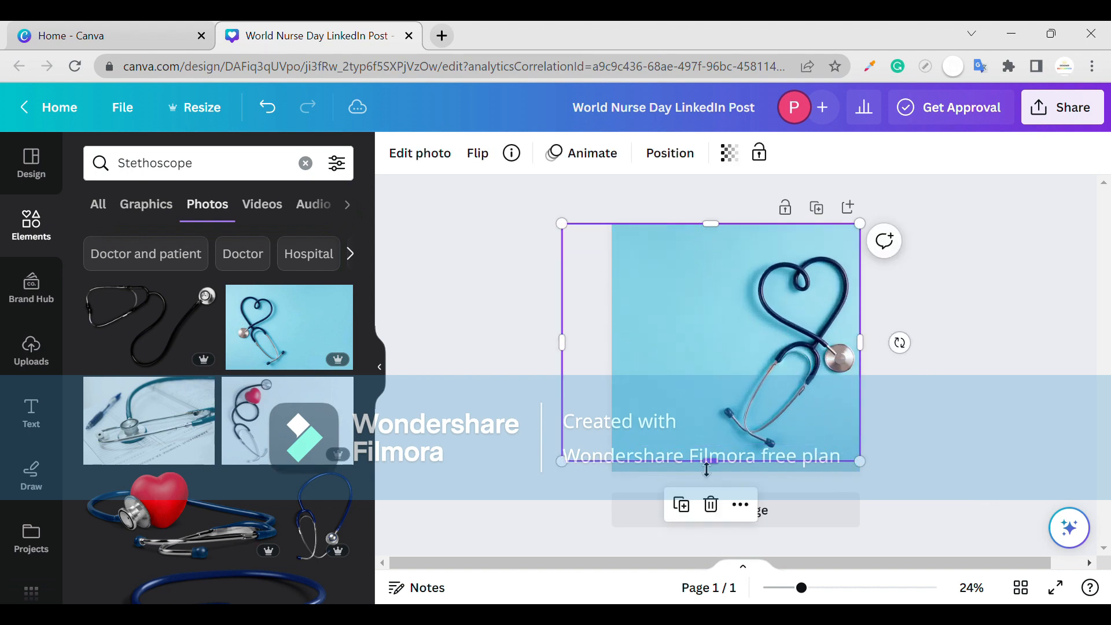
{"action": "left_click_drag", "start_coordinate": [707, 472], "coordinate": [710, 474]}
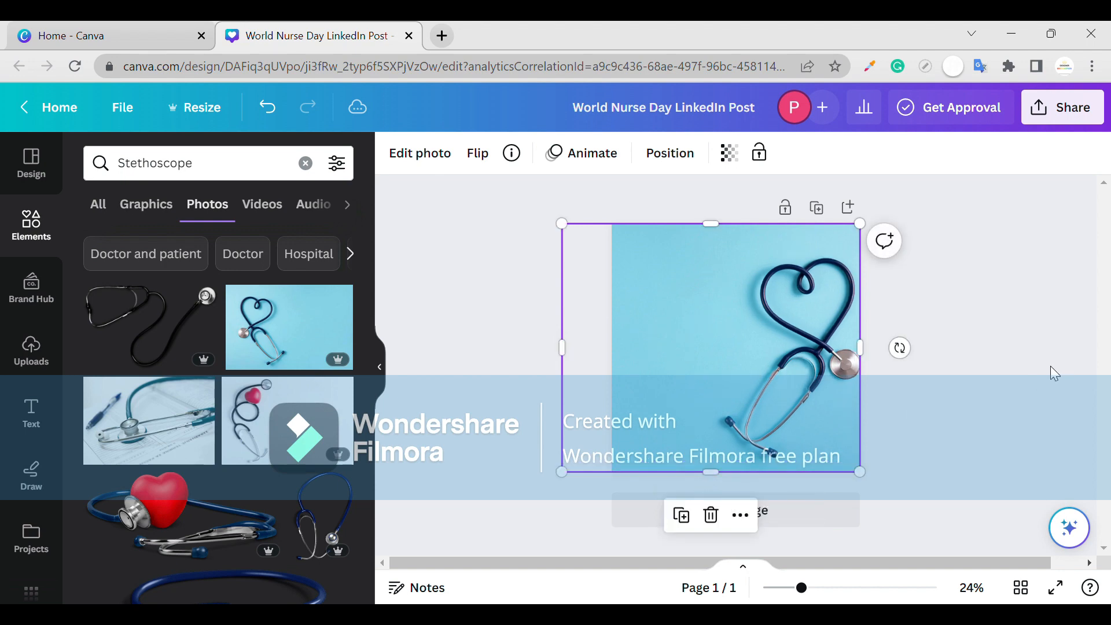
{"action": "left_click", "coordinate": [486, 190]}
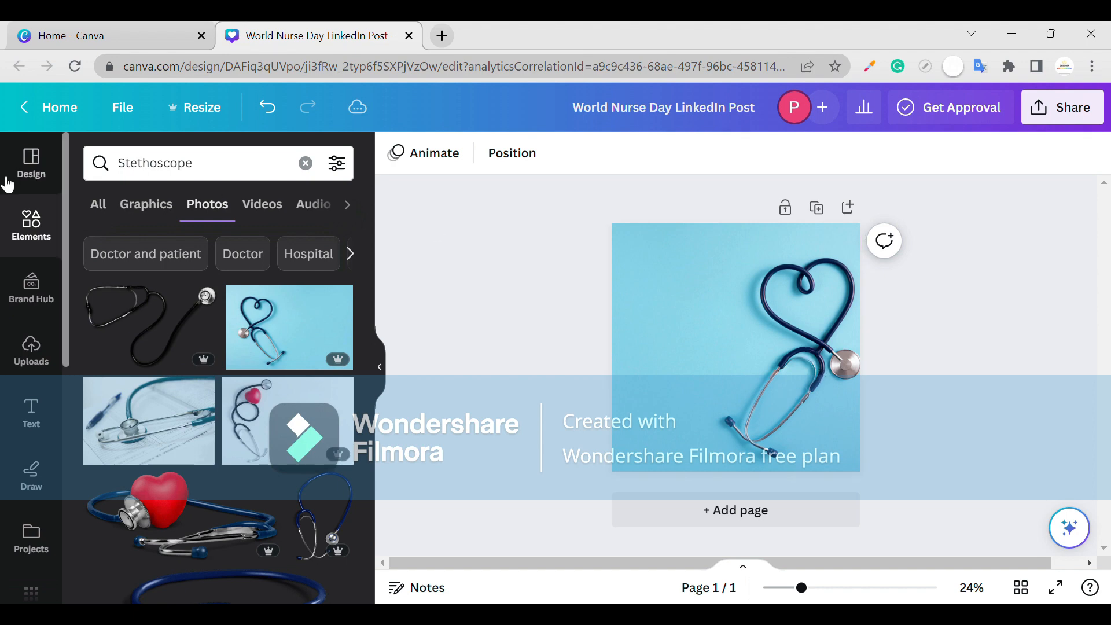
Replace the element search with "heart" and show all matching photos.
{"action": "left_click", "coordinate": [305, 163]}
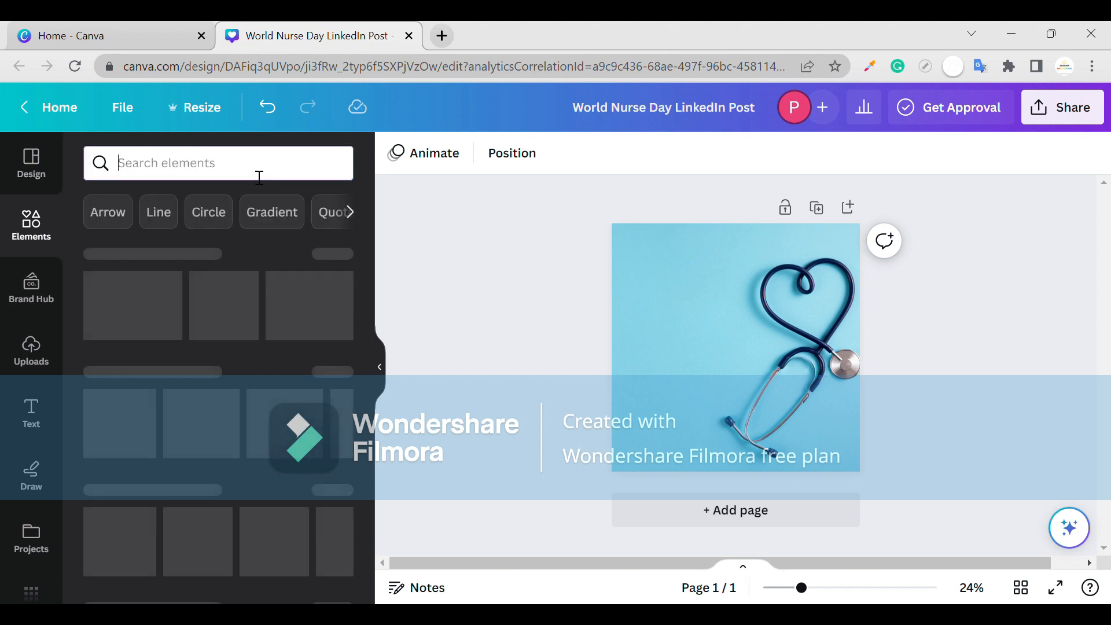
{"action": "type", "text": "hea"}
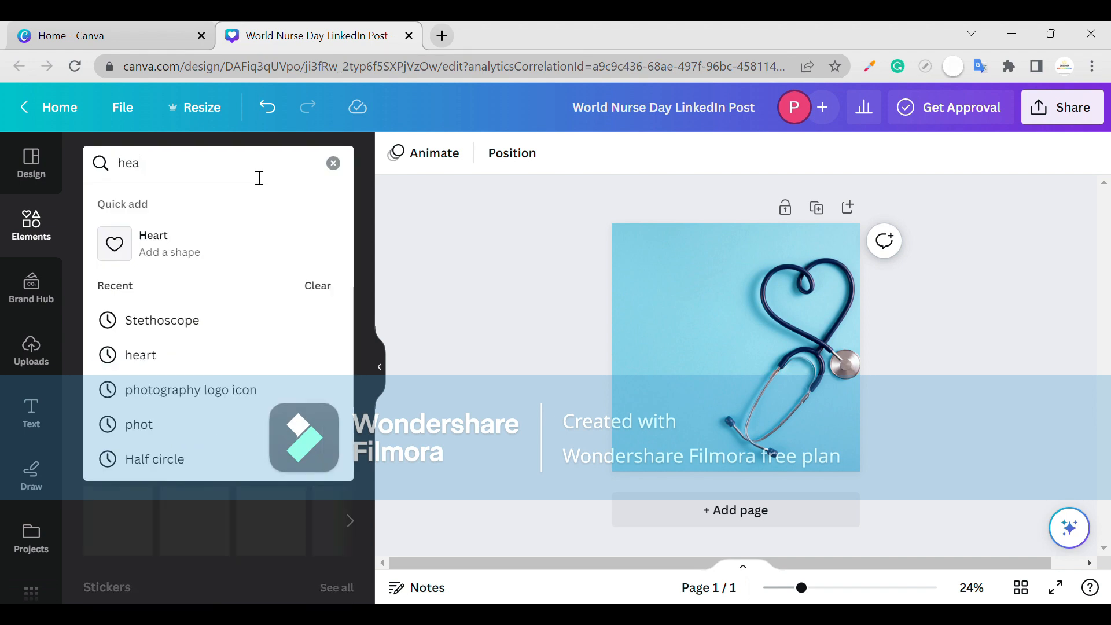
{"action": "type", "text": "rt"}
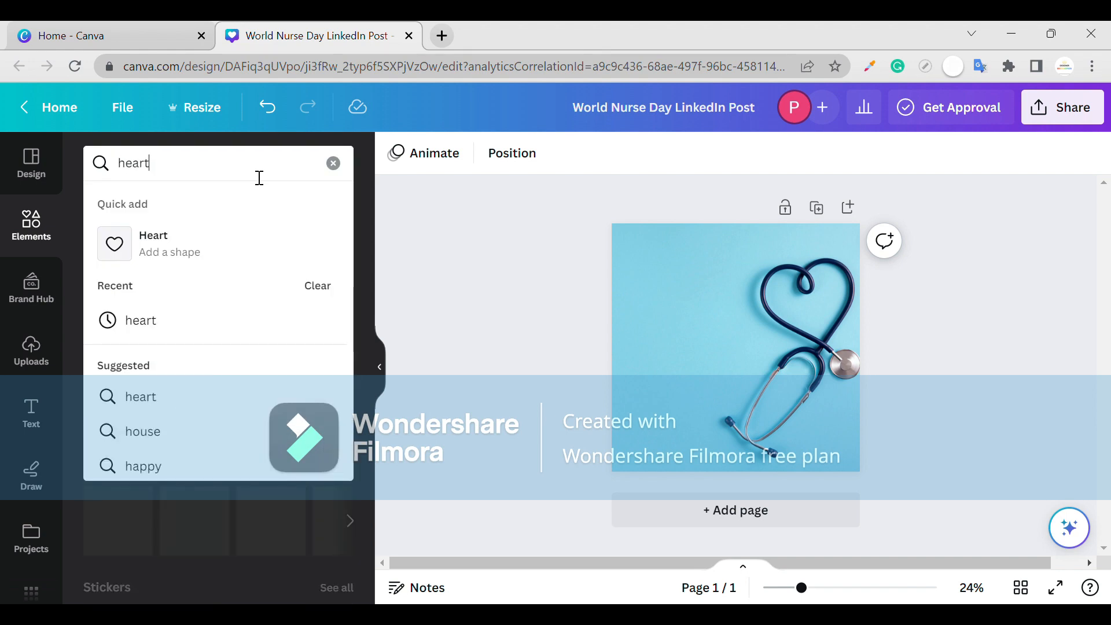
{"action": "left_click", "coordinate": [161, 411]}
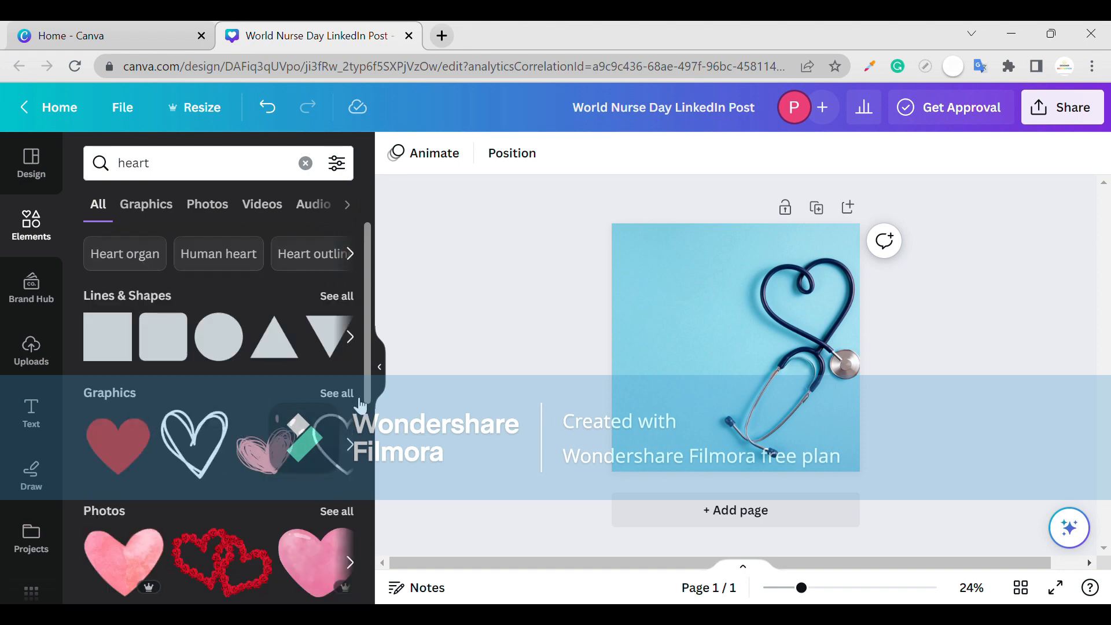
{"action": "left_click", "coordinate": [338, 468]}
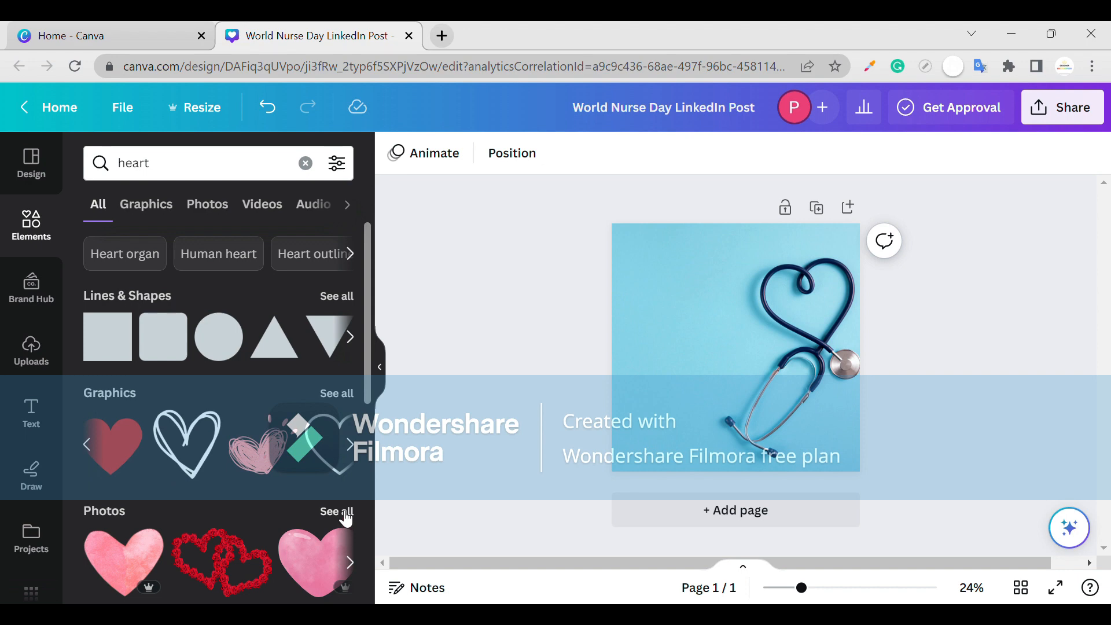
{"action": "left_click", "coordinate": [342, 513]}
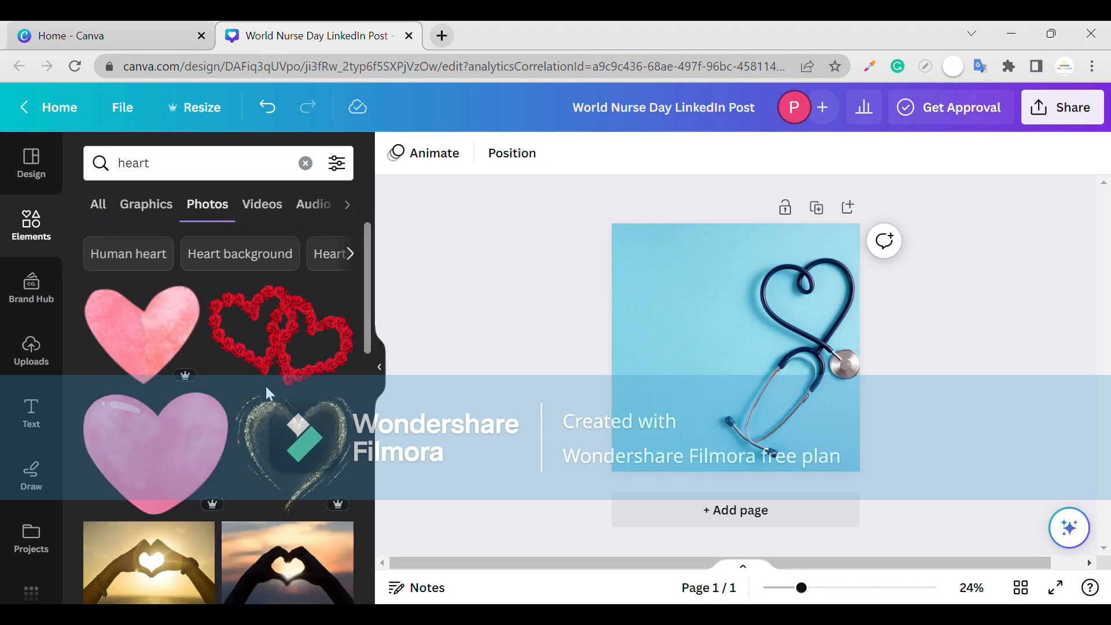
Browse the heart photos and add the glossy red 3D heart cutout to the page.
{"action": "scroll", "coordinate": [269, 391], "scroll_direction": "down", "scroll_amount": 10}
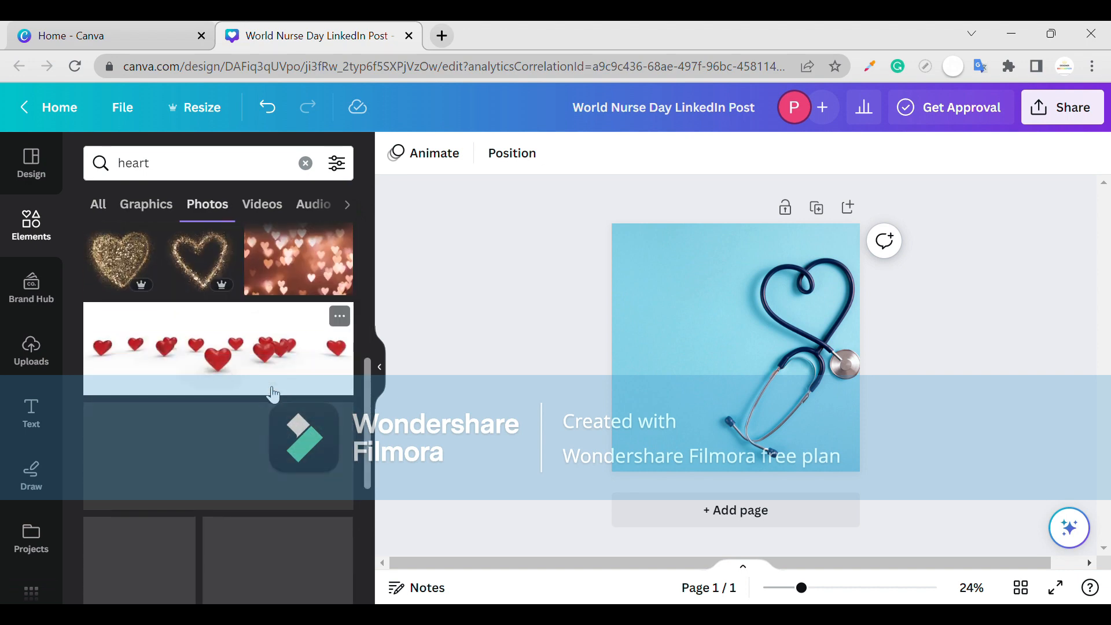
{"action": "scroll", "coordinate": [274, 395], "scroll_direction": "down", "scroll_amount": 5}
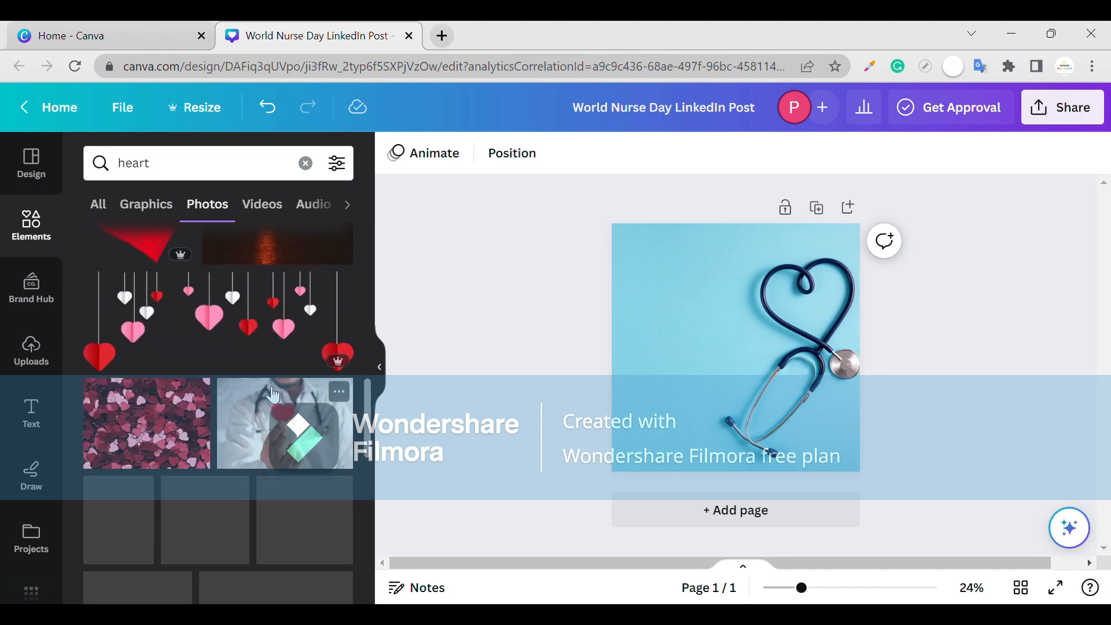
{"action": "scroll", "coordinate": [274, 394], "scroll_direction": "down", "scroll_amount": 3}
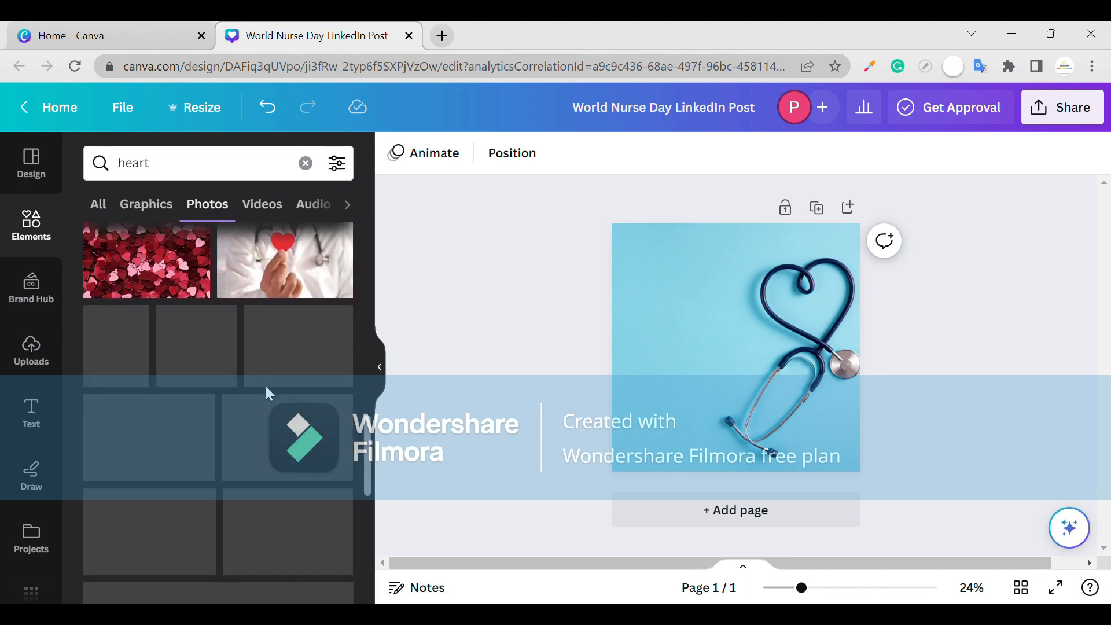
{"action": "scroll", "coordinate": [276, 433], "scroll_direction": "down", "scroll_amount": 2}
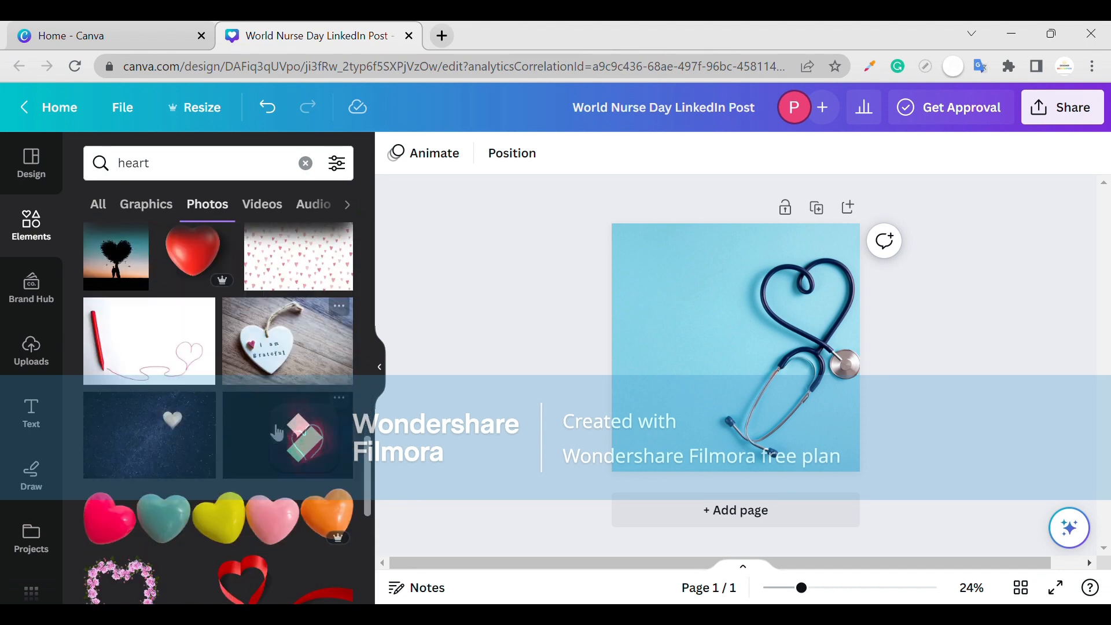
{"action": "scroll", "coordinate": [277, 433], "scroll_direction": "down", "scroll_amount": 4}
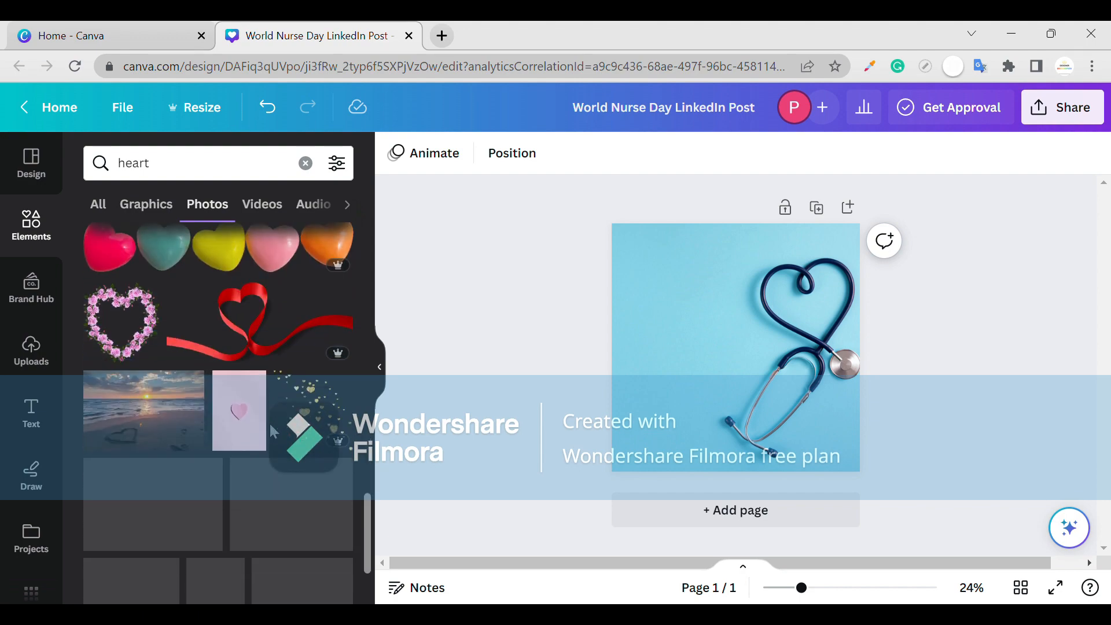
{"action": "scroll", "coordinate": [275, 433], "scroll_direction": "down", "scroll_amount": 2}
{"action": "scroll", "coordinate": [276, 433], "scroll_direction": "down", "scroll_amount": 2}
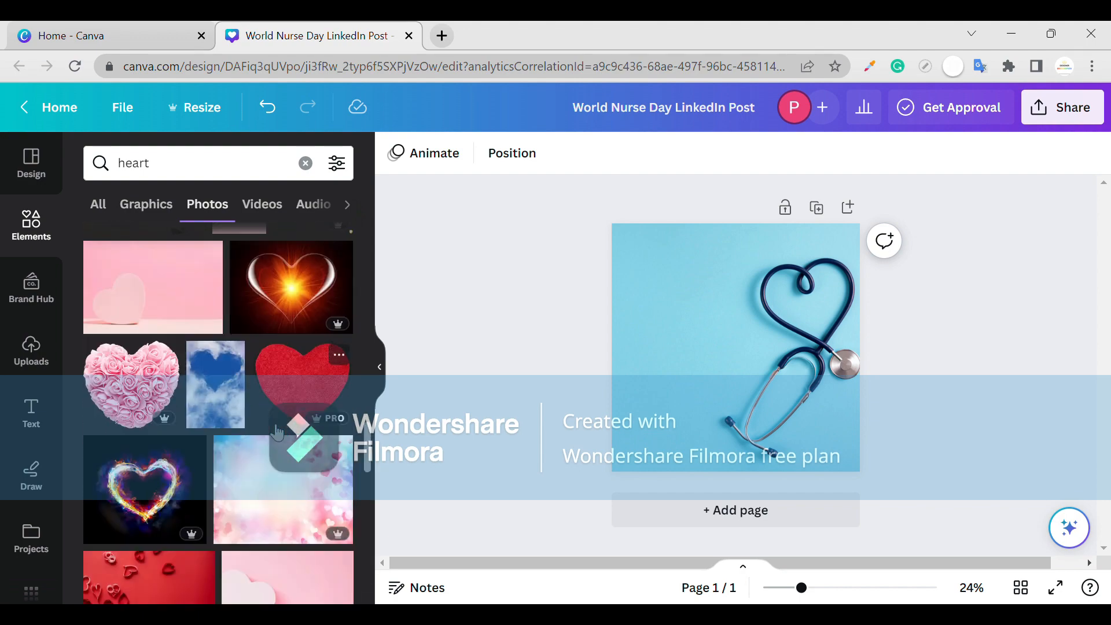
{"action": "scroll", "coordinate": [279, 415], "scroll_direction": "down", "scroll_amount": 5}
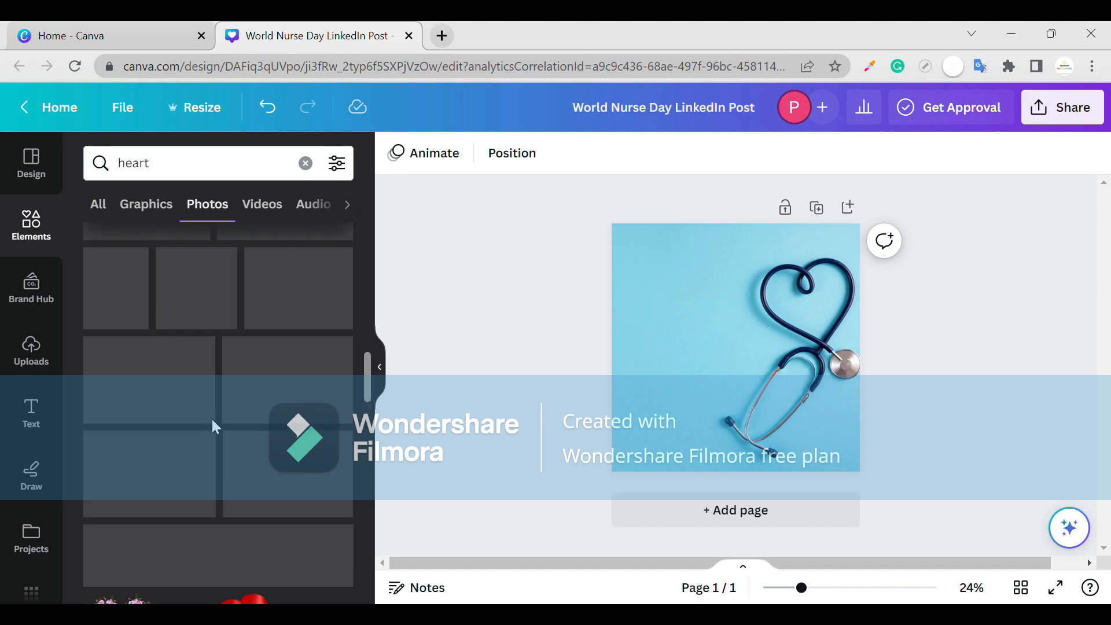
{"action": "left_click_drag", "start_coordinate": [193, 288], "coordinate": [692, 304]}
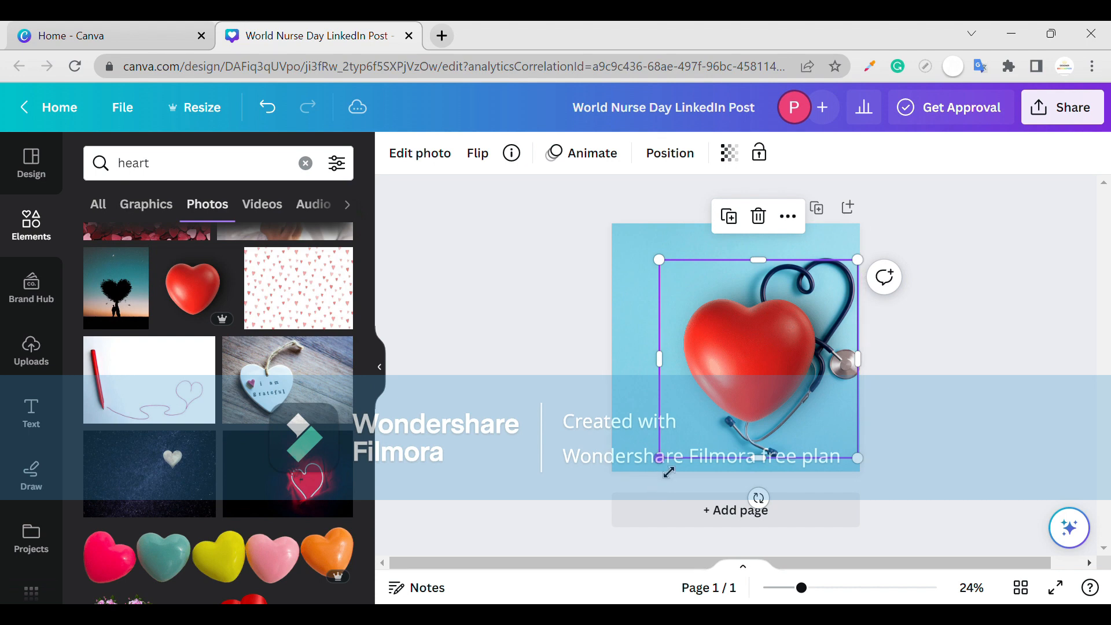
Shrink the red heart, tilt it slightly counterclockwise and fit it inside the stethoscope's heart-shaped loop.
{"action": "left_click_drag", "start_coordinate": [660, 459], "coordinate": [784, 347]}
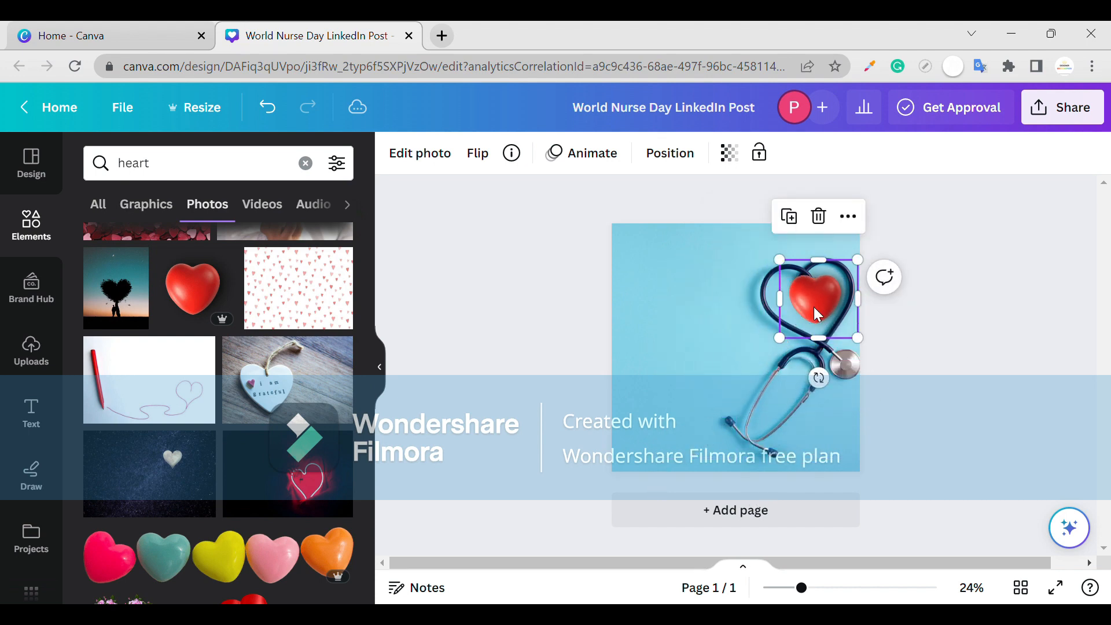
{"action": "left_click_drag", "start_coordinate": [816, 313], "coordinate": [821, 332]}
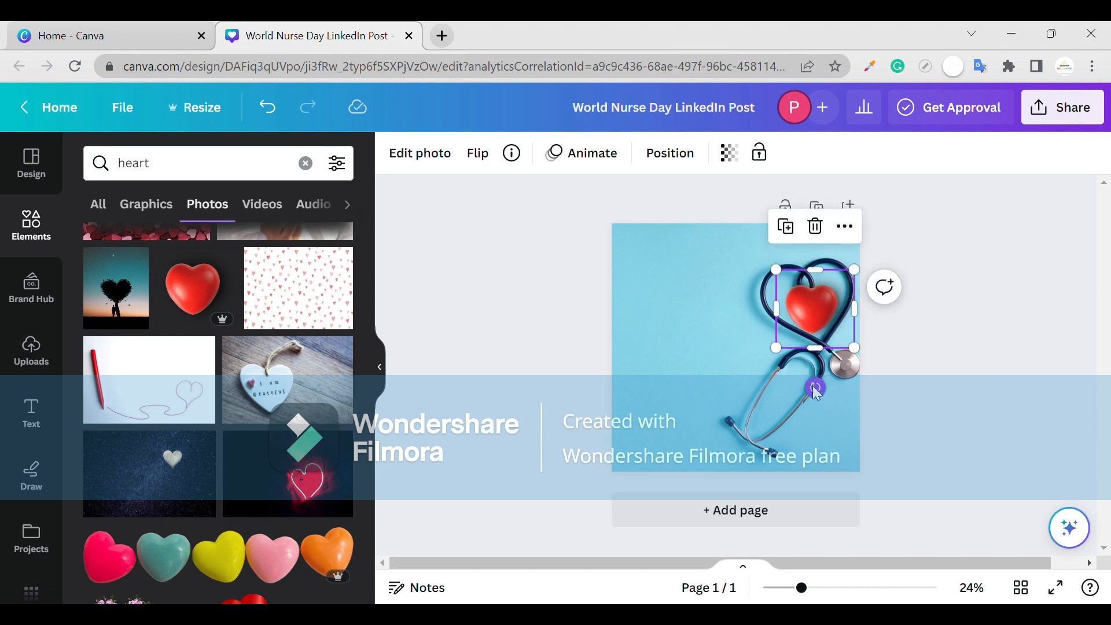
{"action": "left_click_drag", "start_coordinate": [829, 393], "coordinate": [839, 389]}
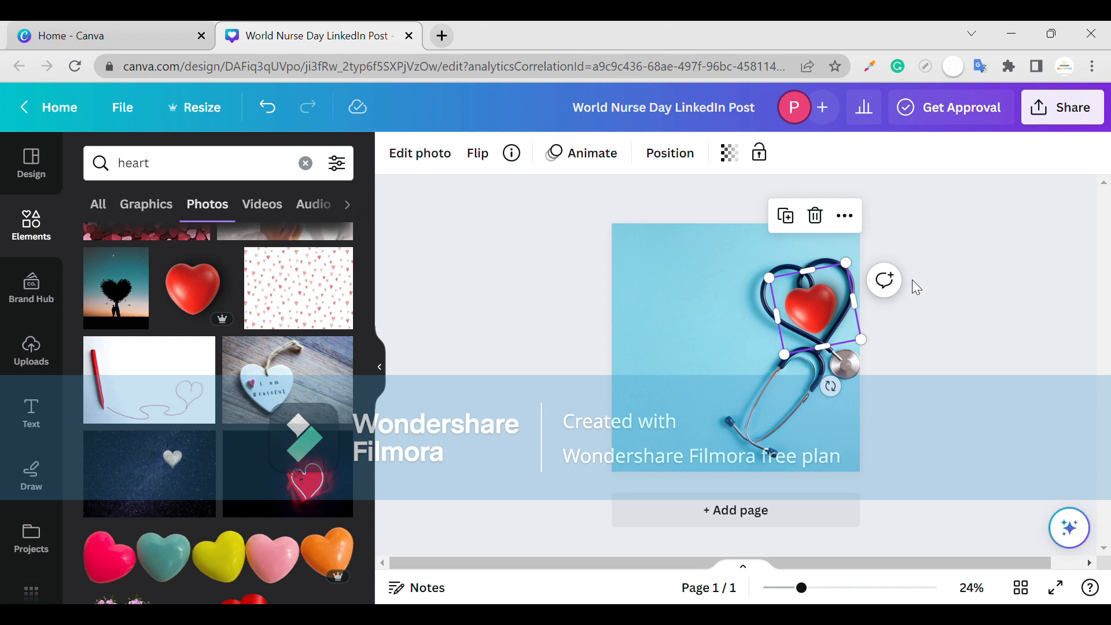
{"action": "left_click", "coordinate": [732, 317]}
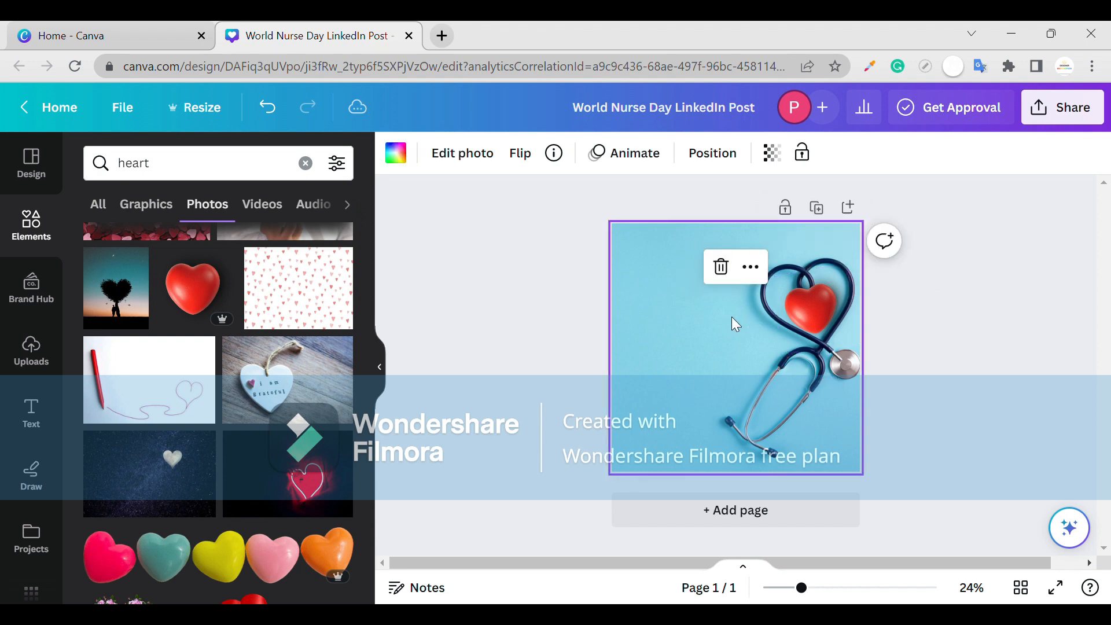
{"action": "left_click", "coordinate": [804, 308]}
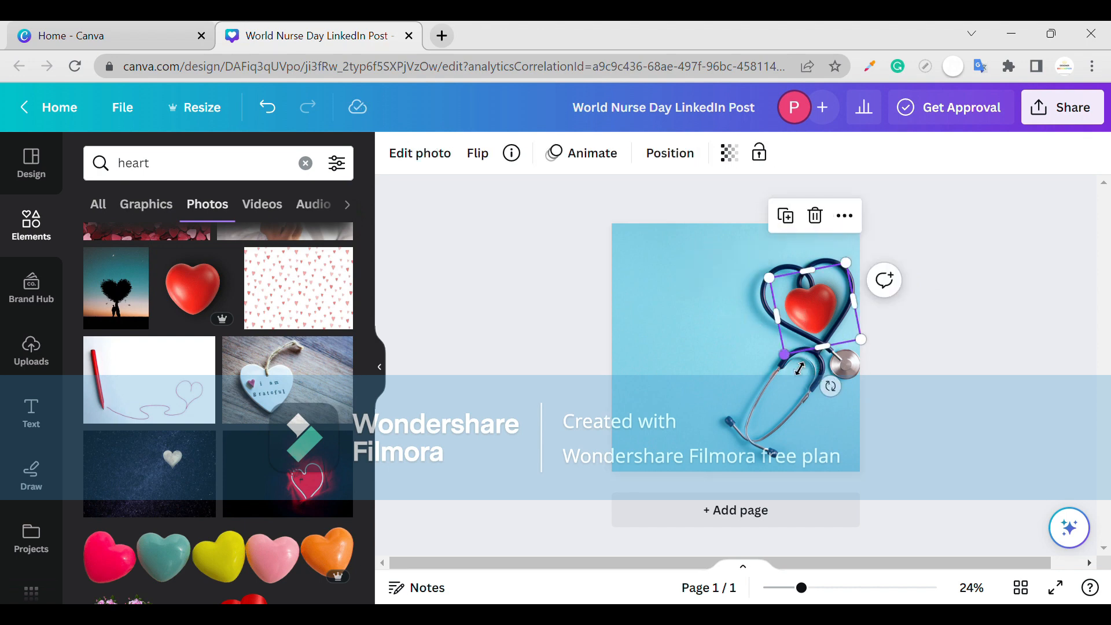
{"action": "left_click_drag", "start_coordinate": [801, 363], "coordinate": [806, 356]}
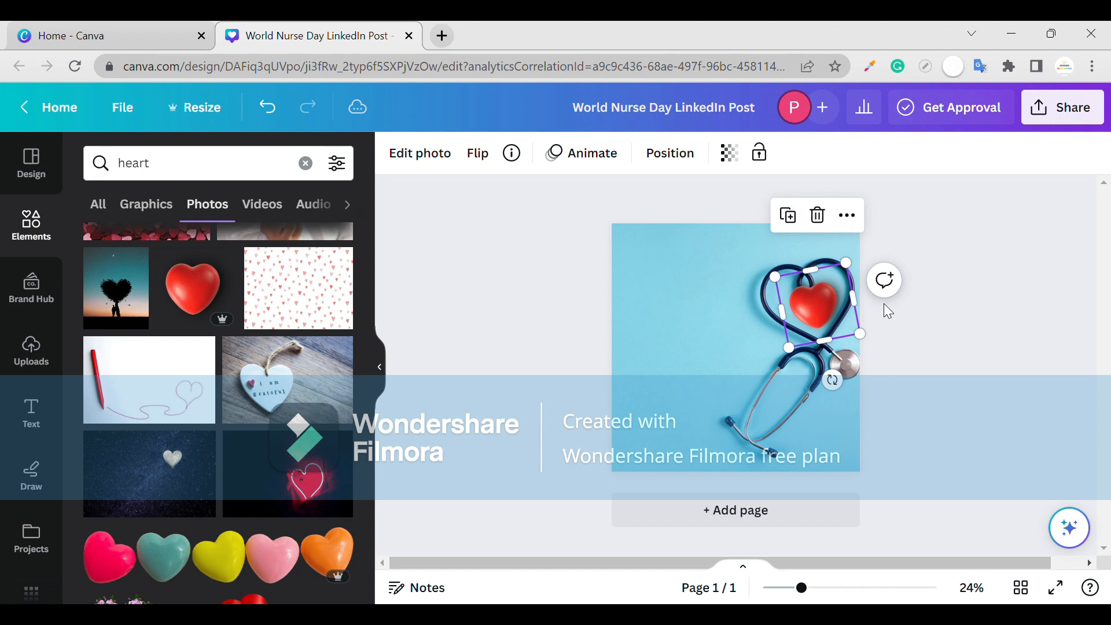
Shrink the red heart a little more and recentre it inside the stethoscope's heart-shaped loop.
{"action": "left_click_drag", "start_coordinate": [824, 301], "coordinate": [831, 313]}
{"action": "left_click_drag", "start_coordinate": [808, 352], "coordinate": [822, 332]}
{"action": "left_click_drag", "start_coordinate": [843, 295], "coordinate": [840, 304]}
{"action": "left_click", "coordinate": [719, 331]}
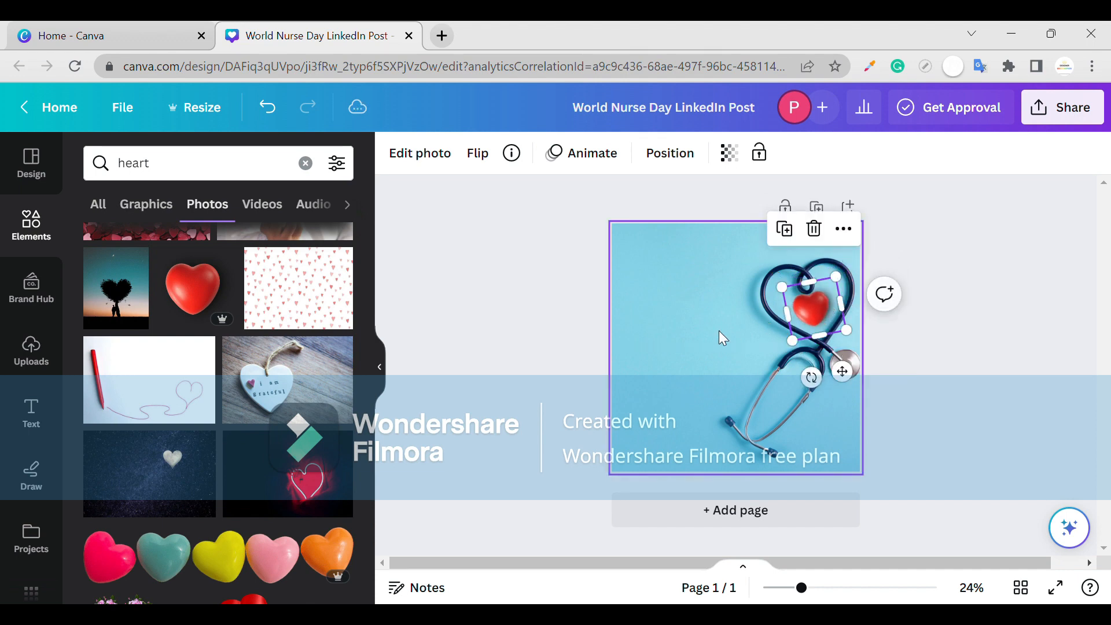
Add a heading reading "World" to the page's empty area beside the stethoscope's loop.
{"action": "left_click", "coordinate": [30, 411]}
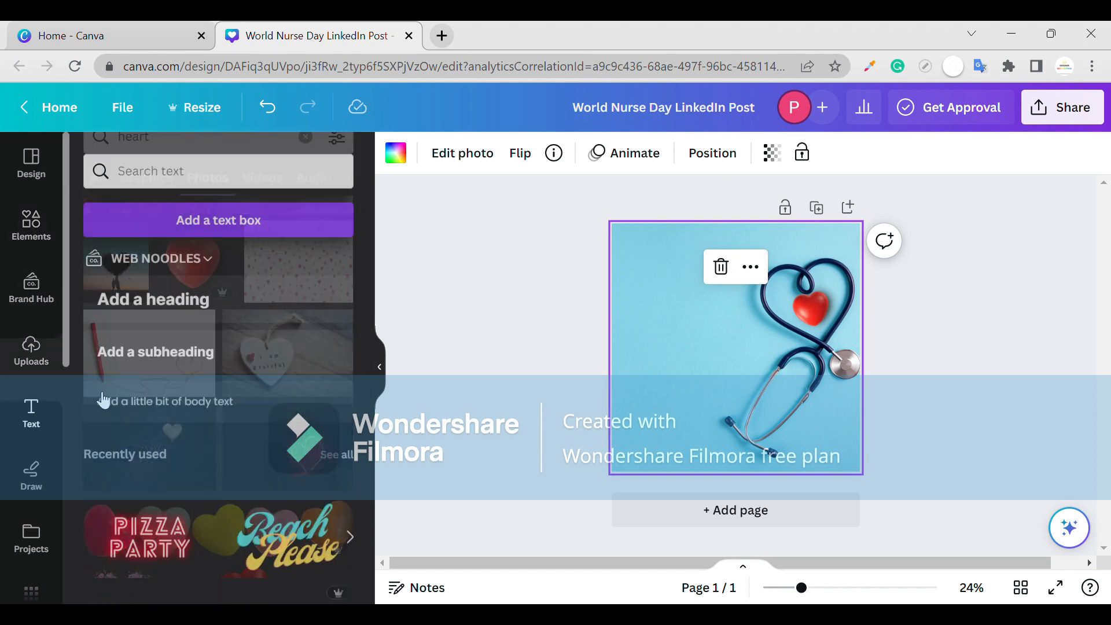
{"action": "left_click_drag", "start_coordinate": [225, 305], "coordinate": [791, 373]}
{"action": "double_click", "coordinate": [701, 349]}
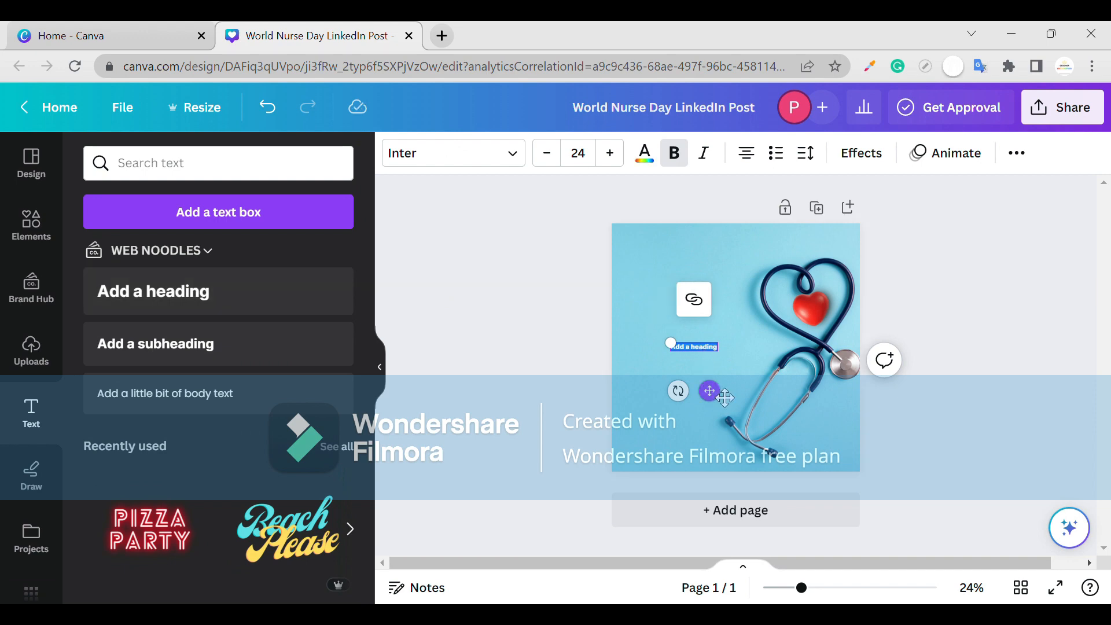
{"action": "left_click_drag", "start_coordinate": [709, 391], "coordinate": [703, 350]}
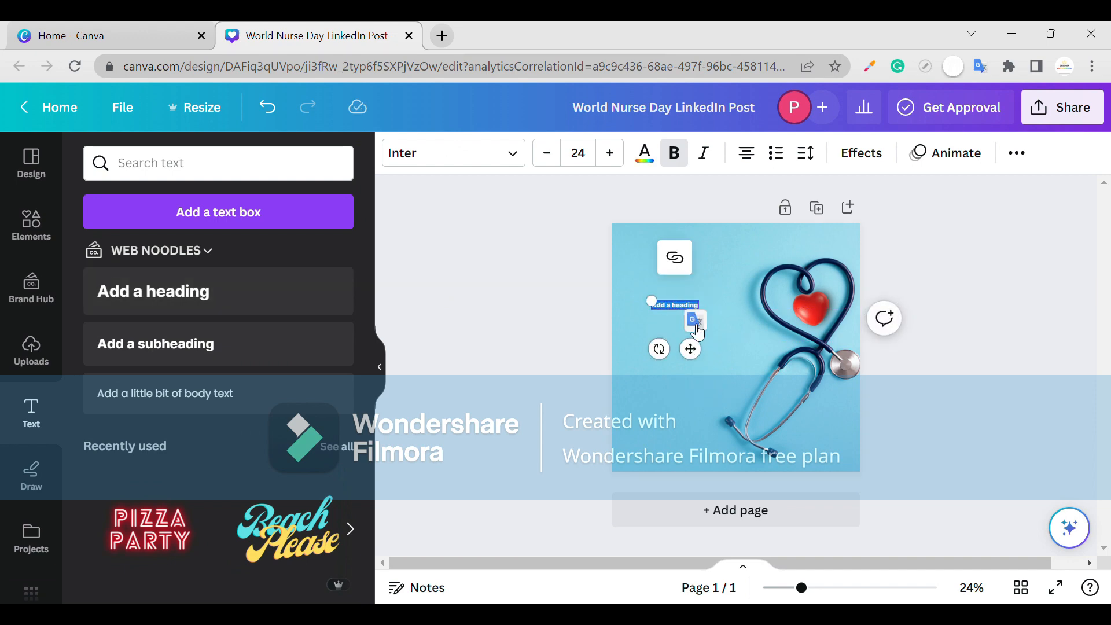
{"action": "type", "text": "Wo"}
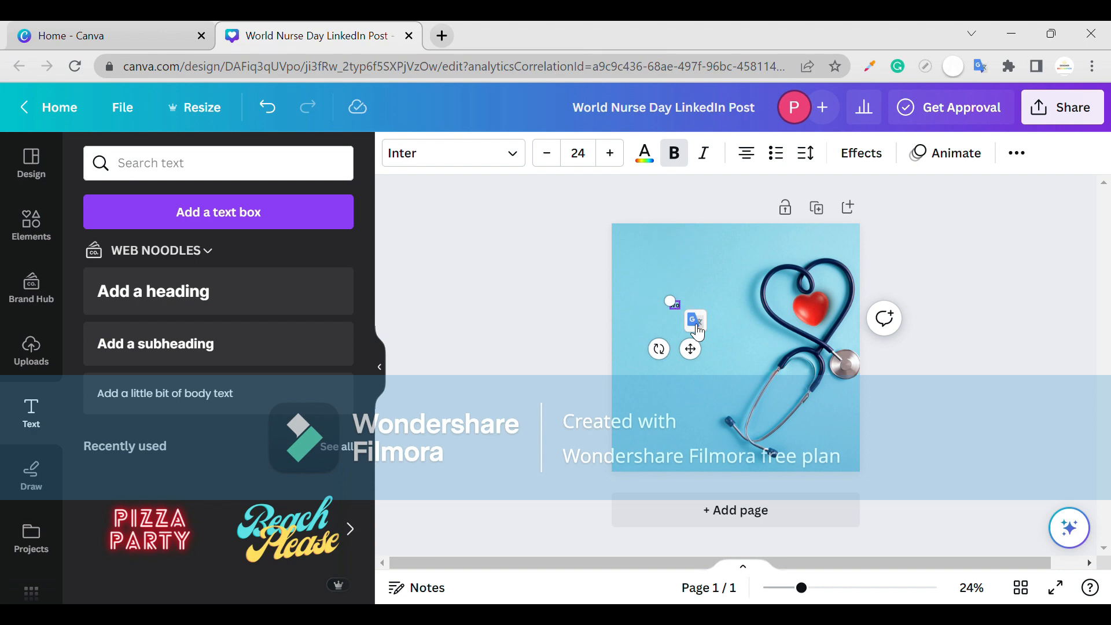
{"action": "type", "text": "rld"}
Convert the World heading to uppercase and set its font to Daydream.
{"action": "left_click", "coordinate": [1017, 153]}
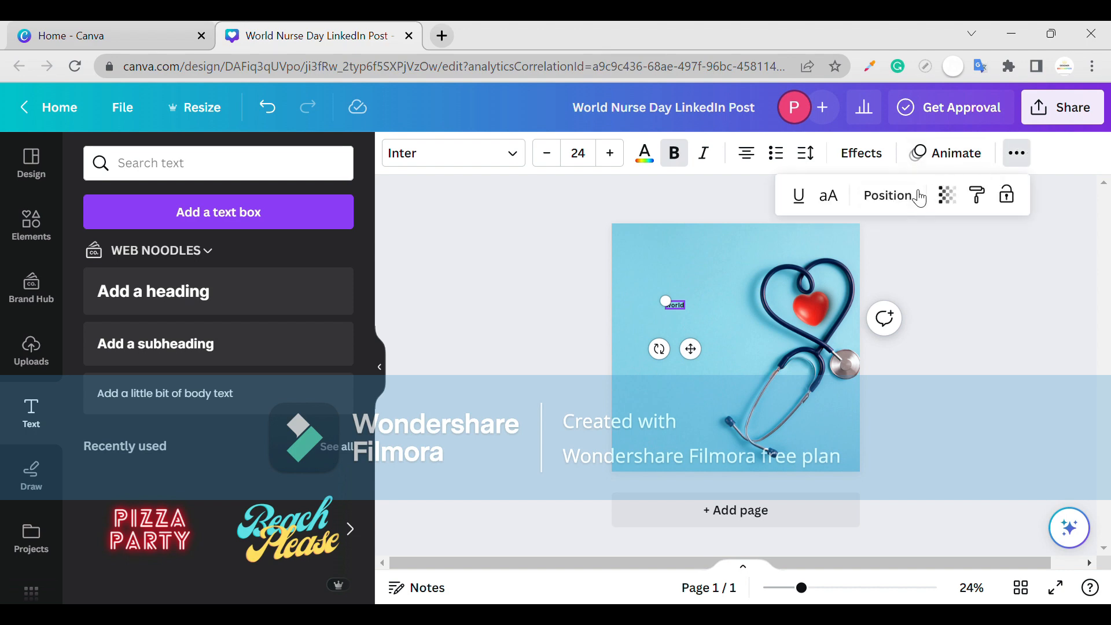
{"action": "left_click", "coordinate": [829, 197]}
{"action": "left_click", "coordinate": [487, 161]}
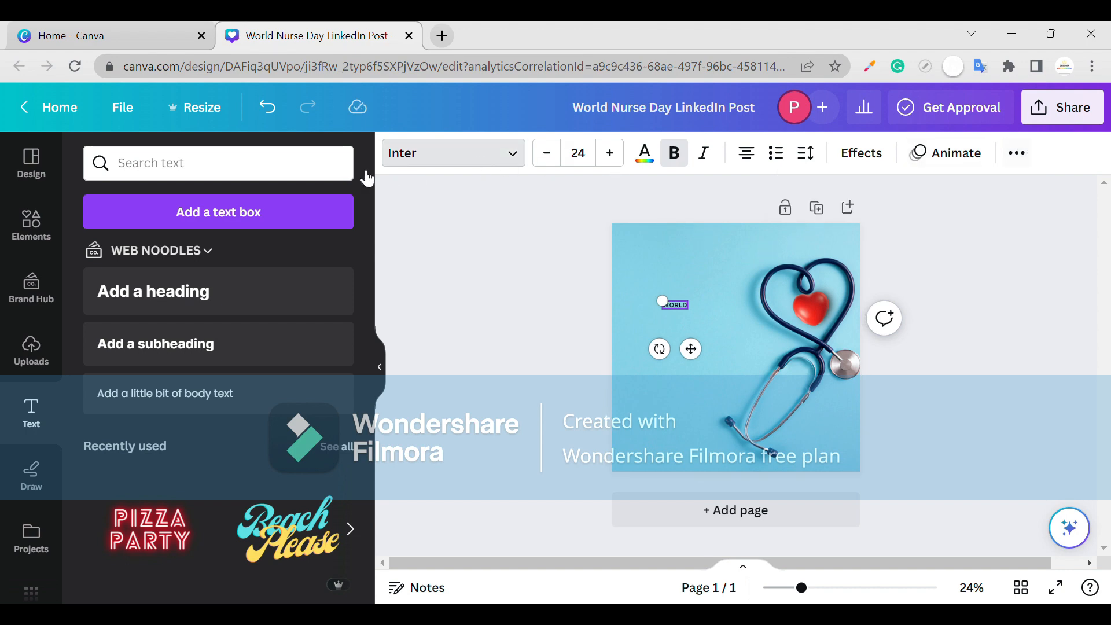
{"action": "left_click", "coordinate": [469, 157]}
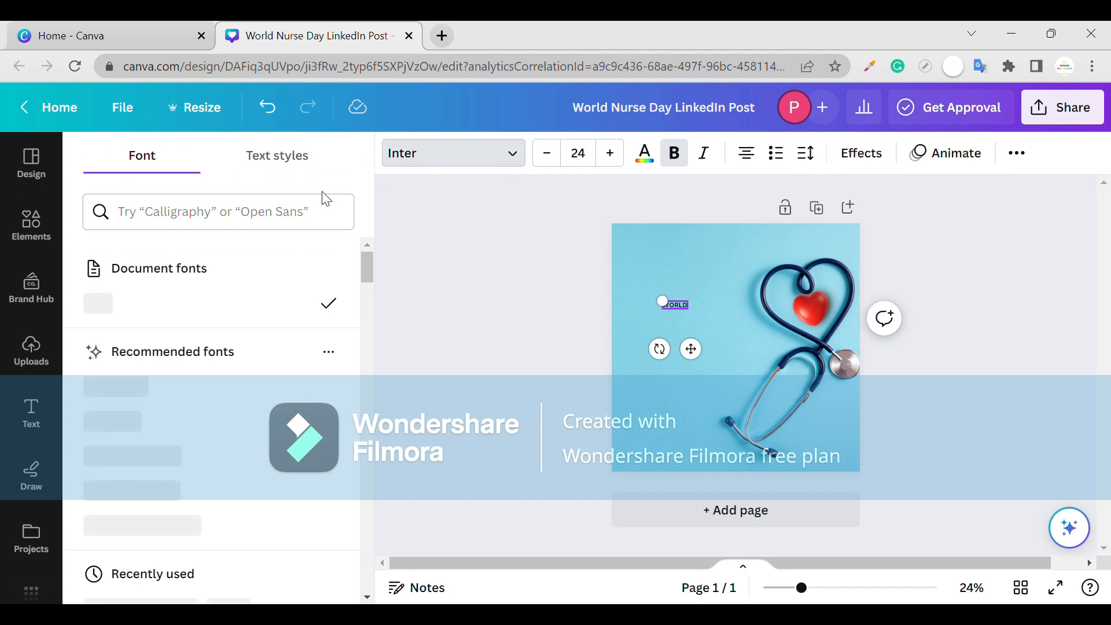
{"action": "left_click", "coordinate": [313, 212]}
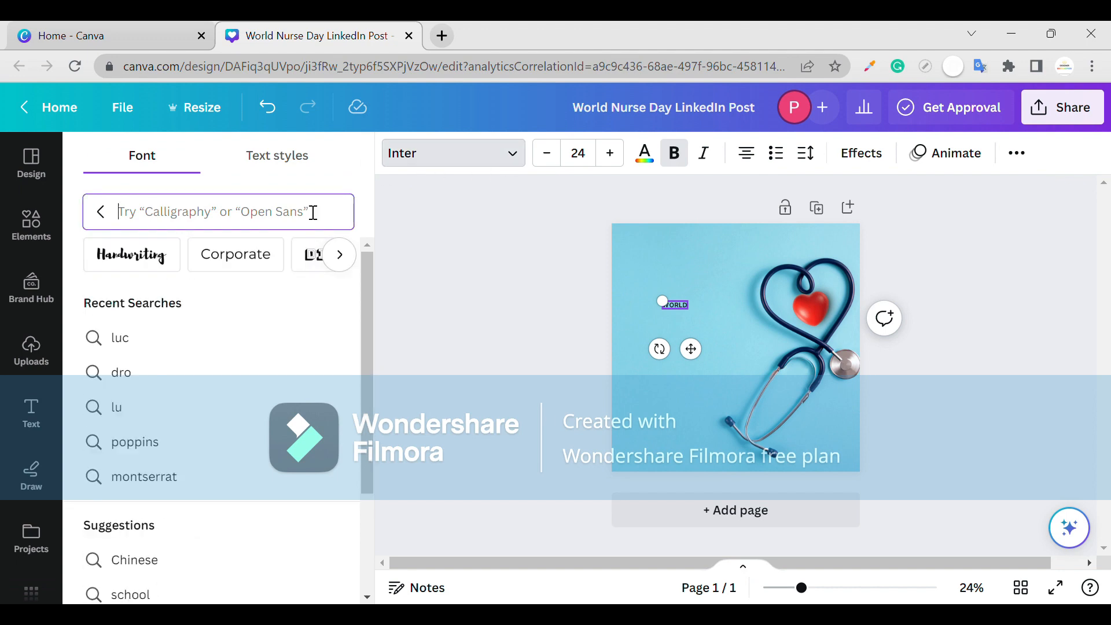
{"action": "type", "text": "day"}
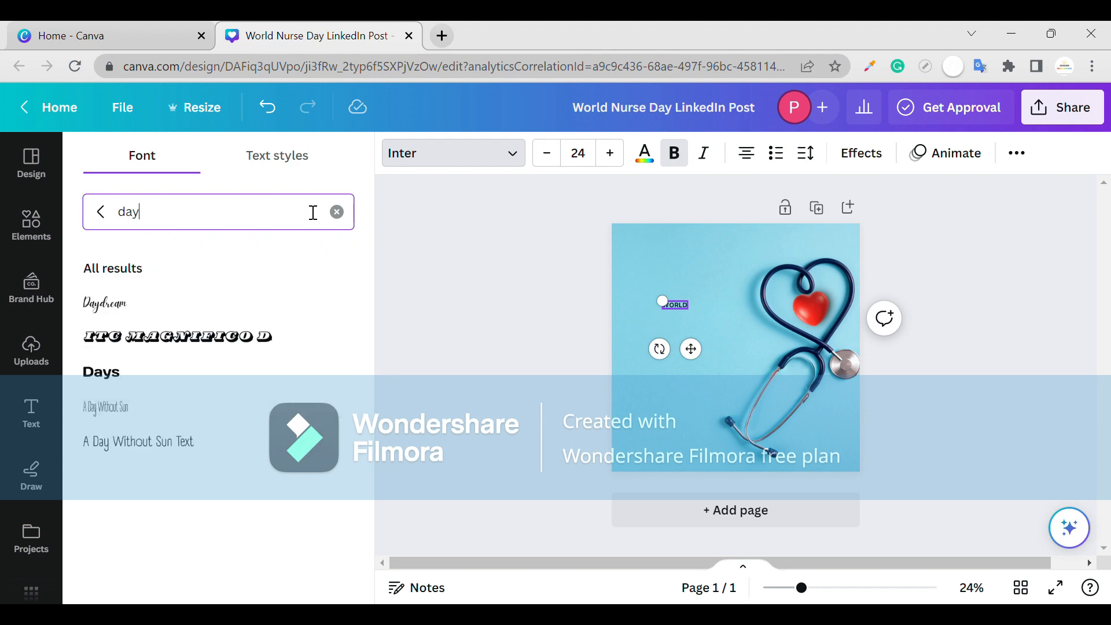
{"action": "left_click", "coordinate": [257, 309]}
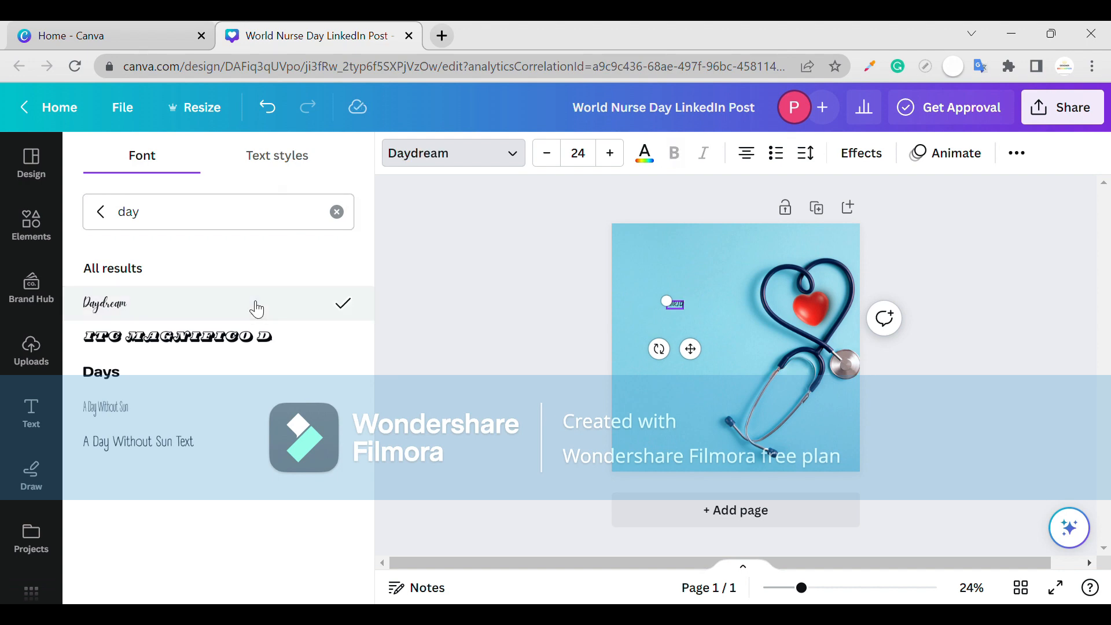
Set the WORLD heading's font size to 104.
{"action": "left_click", "coordinate": [594, 164]}
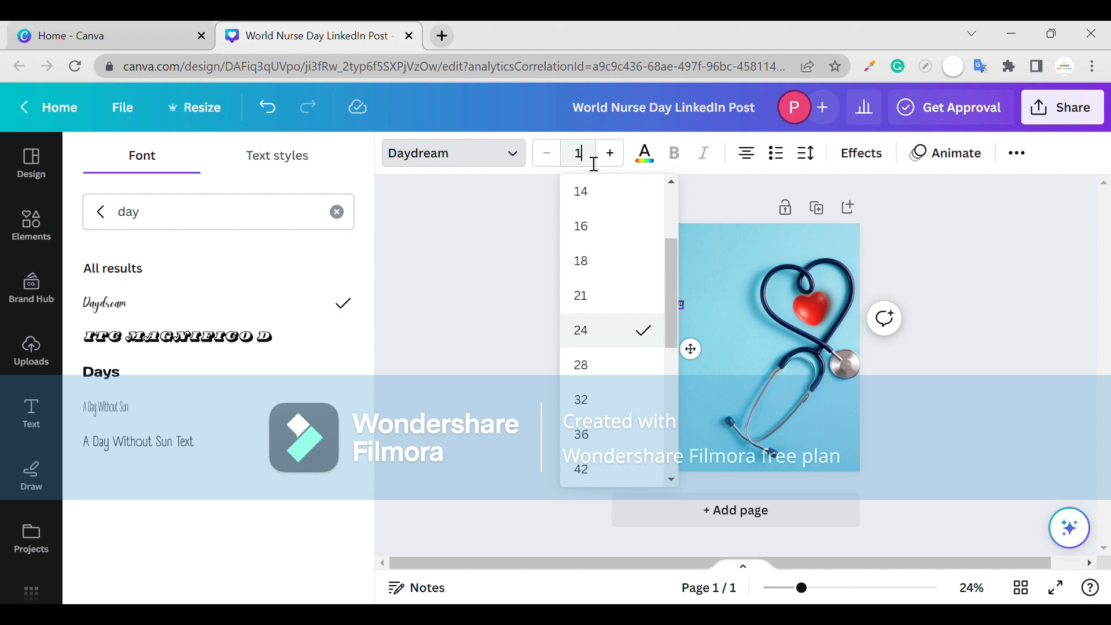
{"action": "type", "text": "104"}
{"action": "key", "text": "Return"}
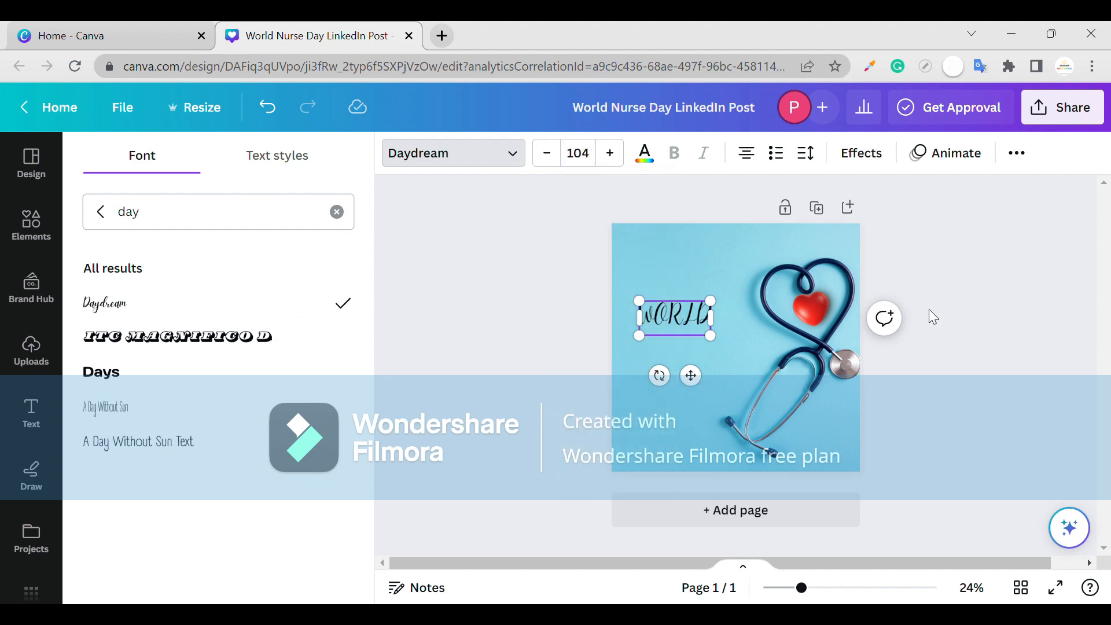
{"action": "left_click", "coordinate": [671, 405]}
{"action": "double_click", "coordinate": [716, 330]}
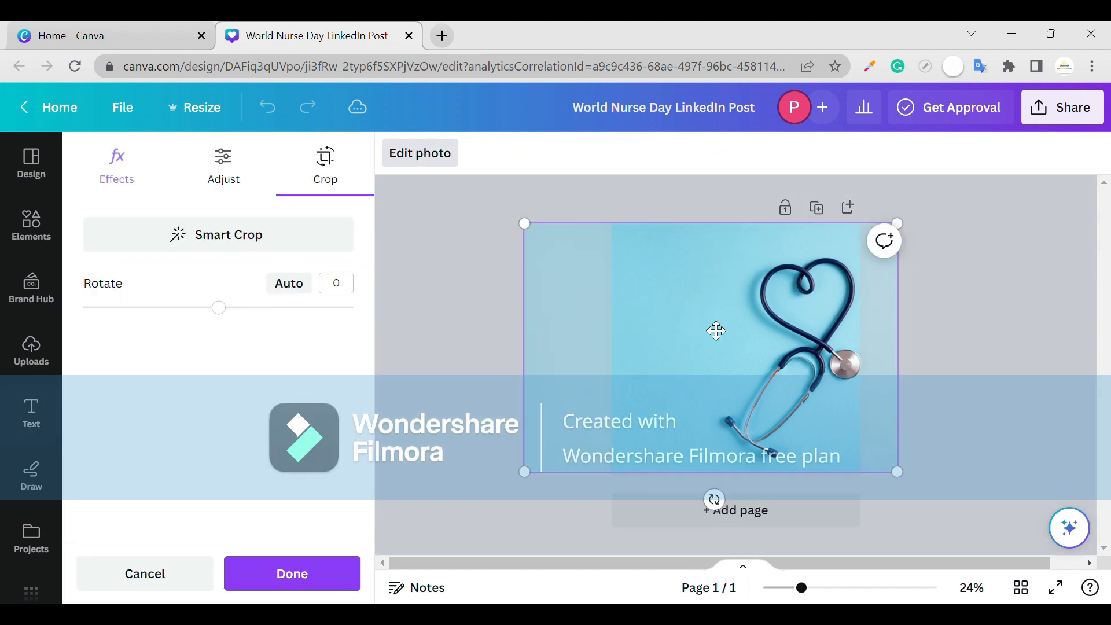
{"action": "left_click", "coordinate": [450, 499]}
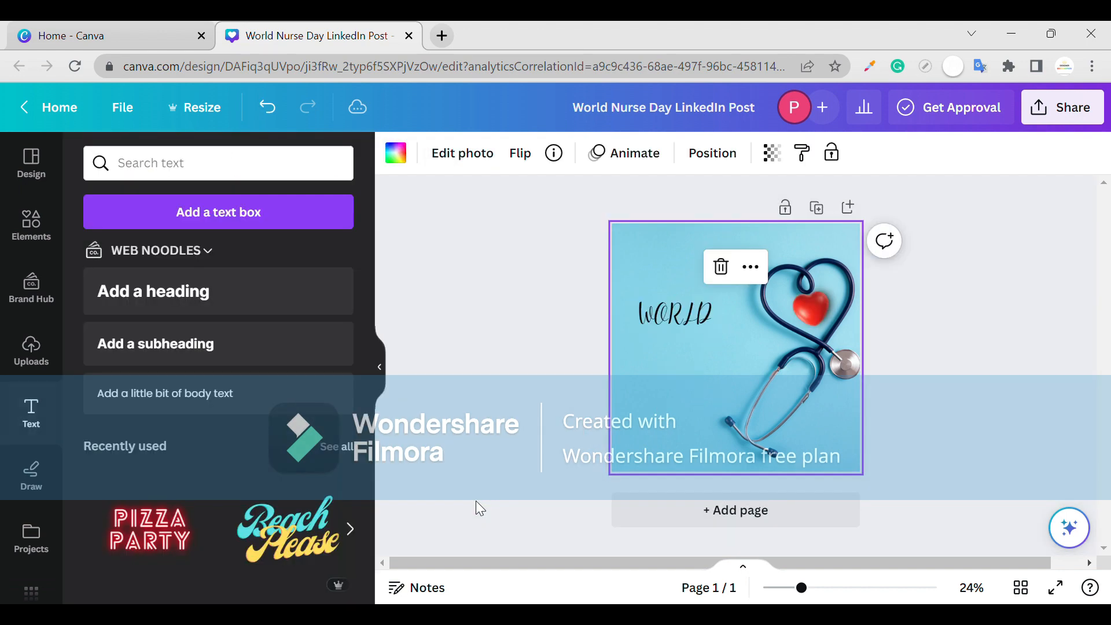
Scale the WORLD heading up to font size 129 and place it beside the stethoscope's loop.
{"action": "left_click", "coordinate": [654, 333]}
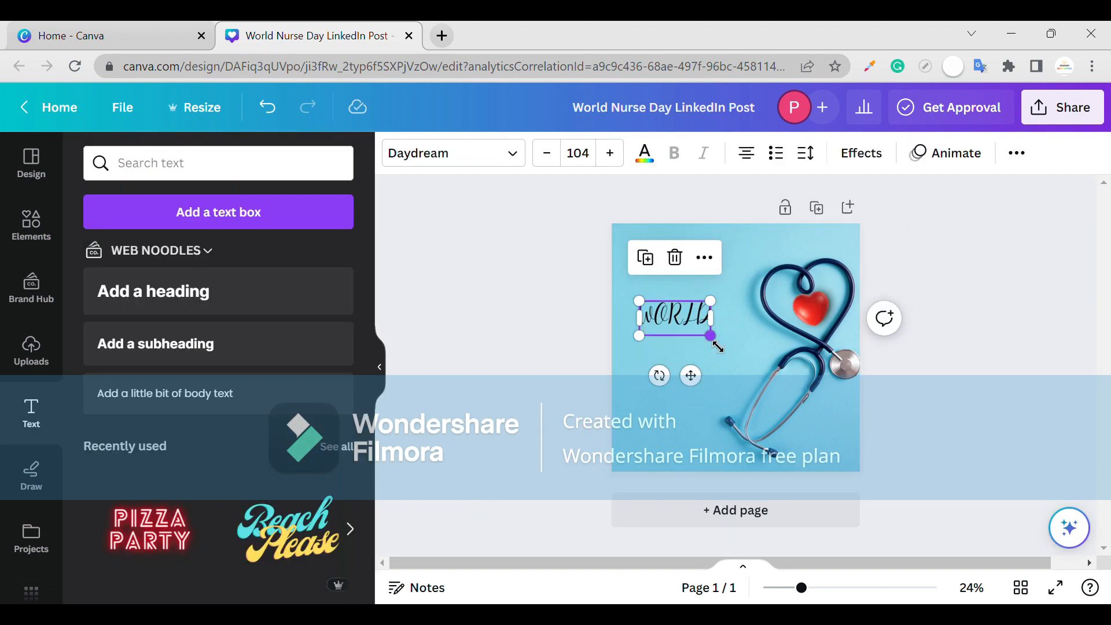
{"action": "mouse_move", "coordinate": [711, 335]}
{"action": "left_mouse_down"}
{"action": "mouse_move", "coordinate": [728, 344]}
{"action": "mouse_move", "coordinate": [694, 346]}
{"action": "left_mouse_up"}
{"action": "left_click", "coordinate": [694, 345]}
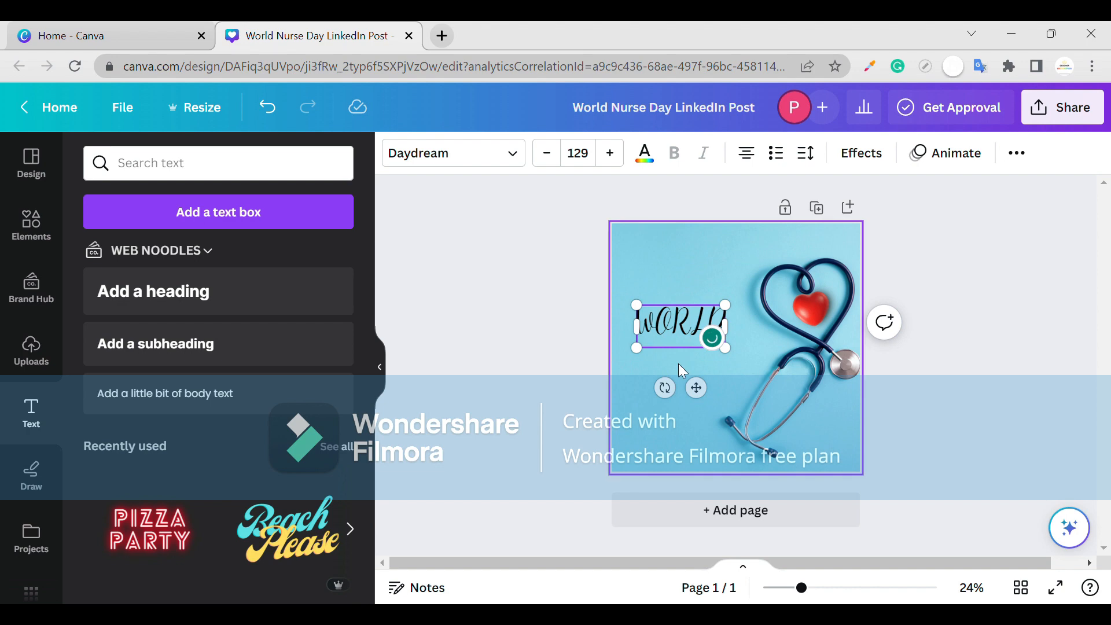
{"action": "left_click", "coordinate": [678, 364]}
{"action": "left_click", "coordinate": [668, 328]}
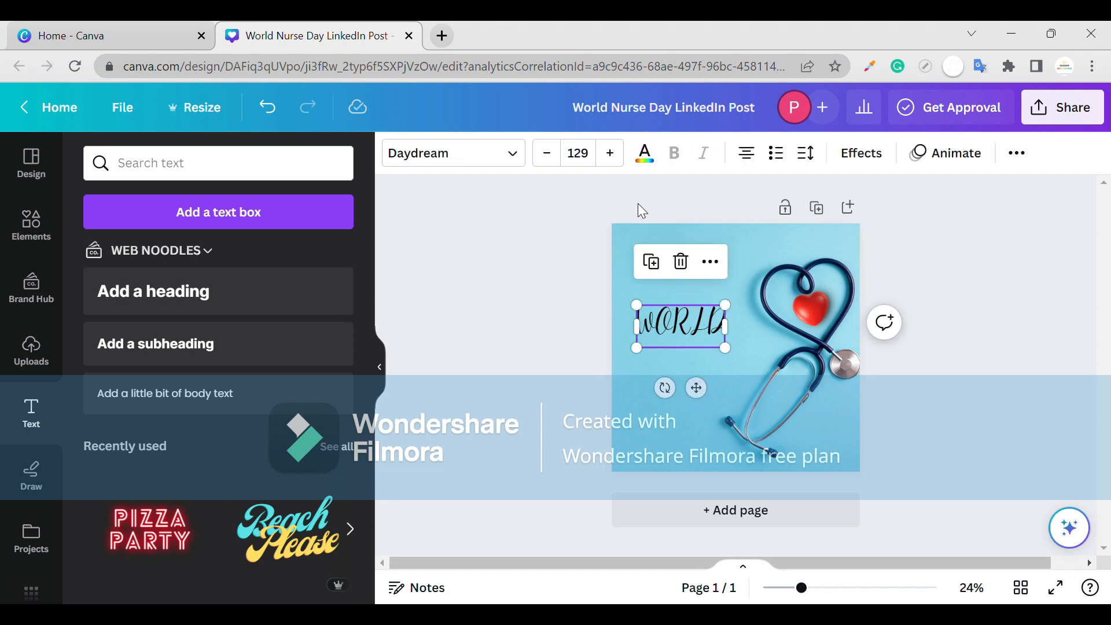
Colour the WORLD heading dark green with hex code 133c38.
{"action": "left_click", "coordinate": [645, 155]}
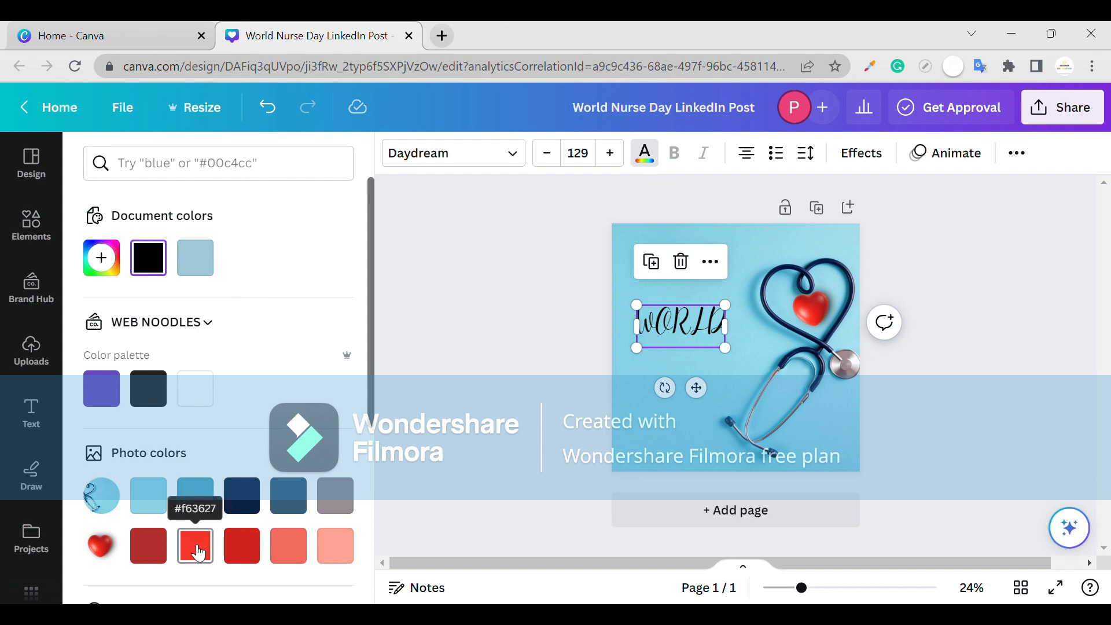
{"action": "scroll", "coordinate": [194, 527], "scroll_direction": "down", "scroll_amount": 4}
{"action": "scroll", "coordinate": [193, 509], "scroll_direction": "up", "scroll_amount": 4}
{"action": "left_click", "coordinate": [277, 157]}
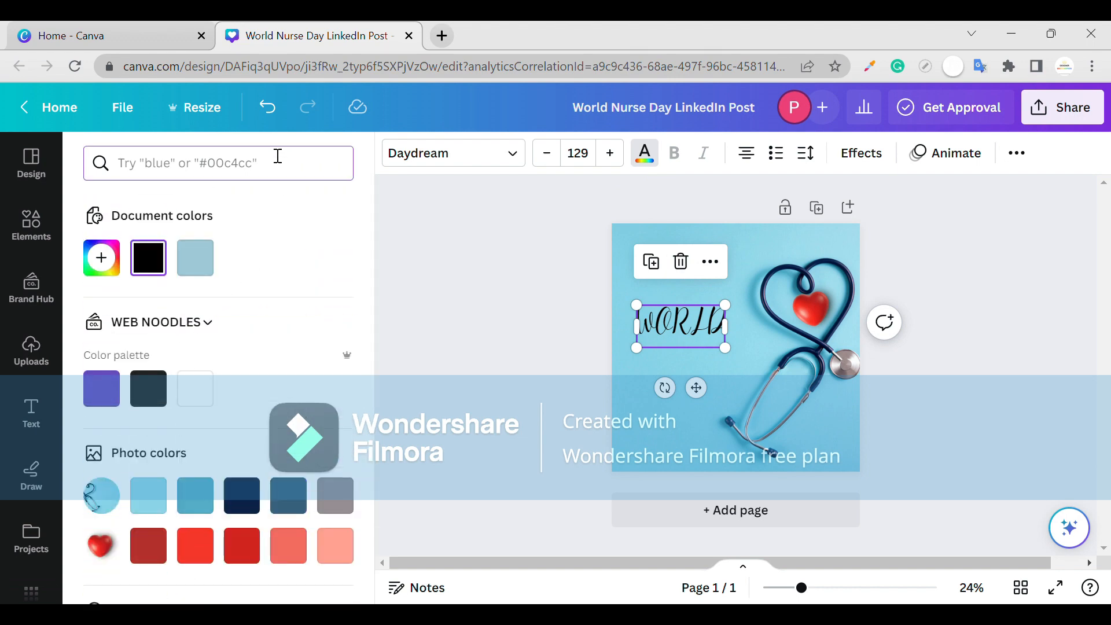
{"action": "type", "text": "13"}
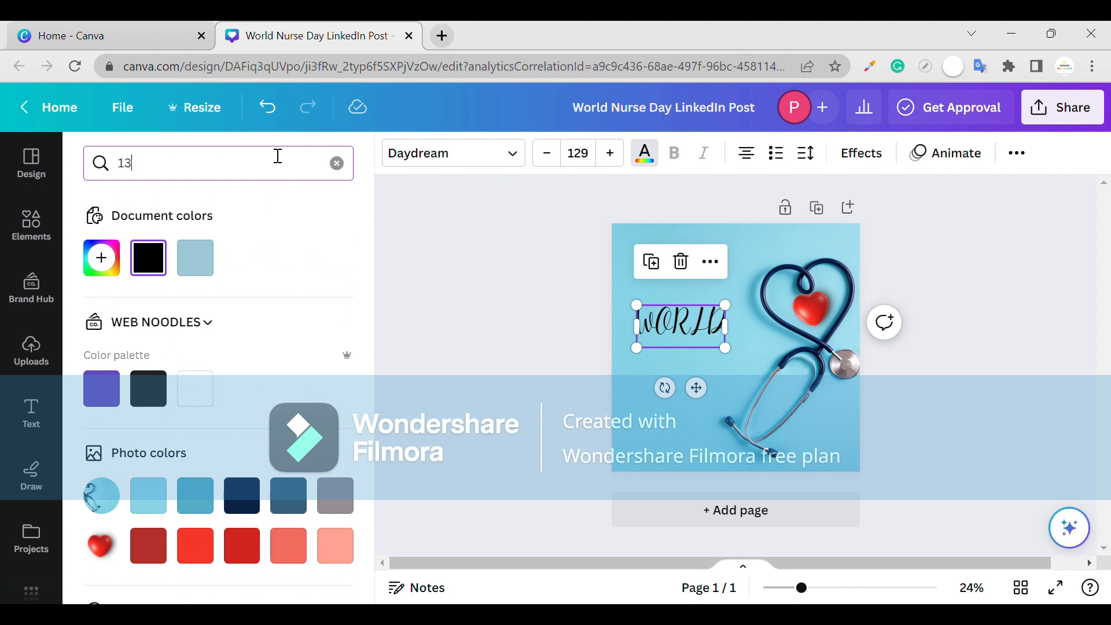
{"action": "type", "text": "3c"}
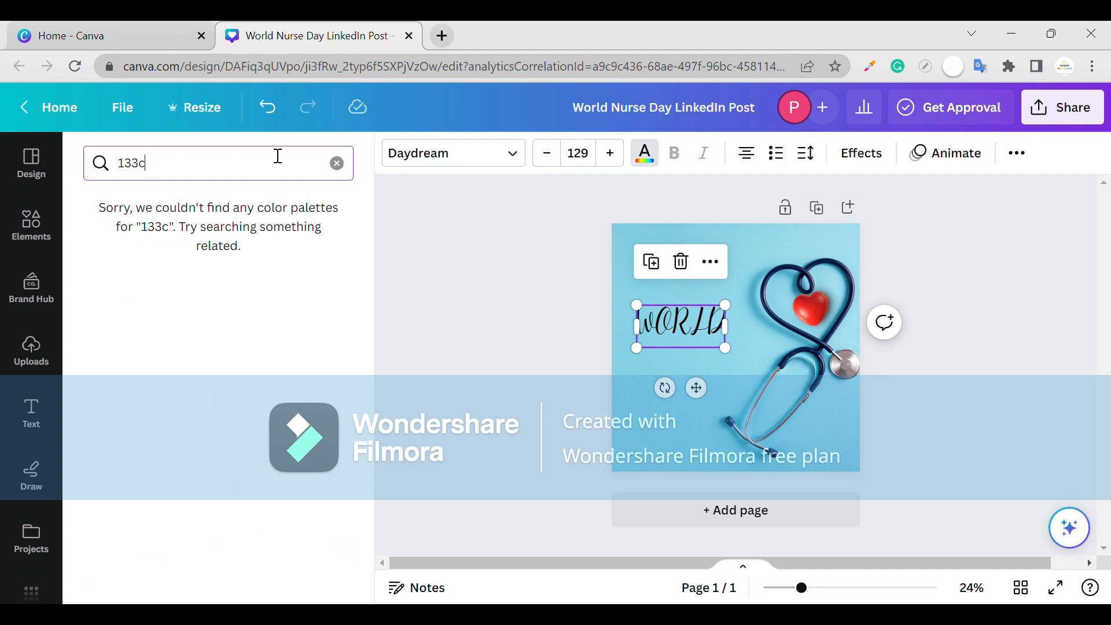
{"action": "type", "text": "38"}
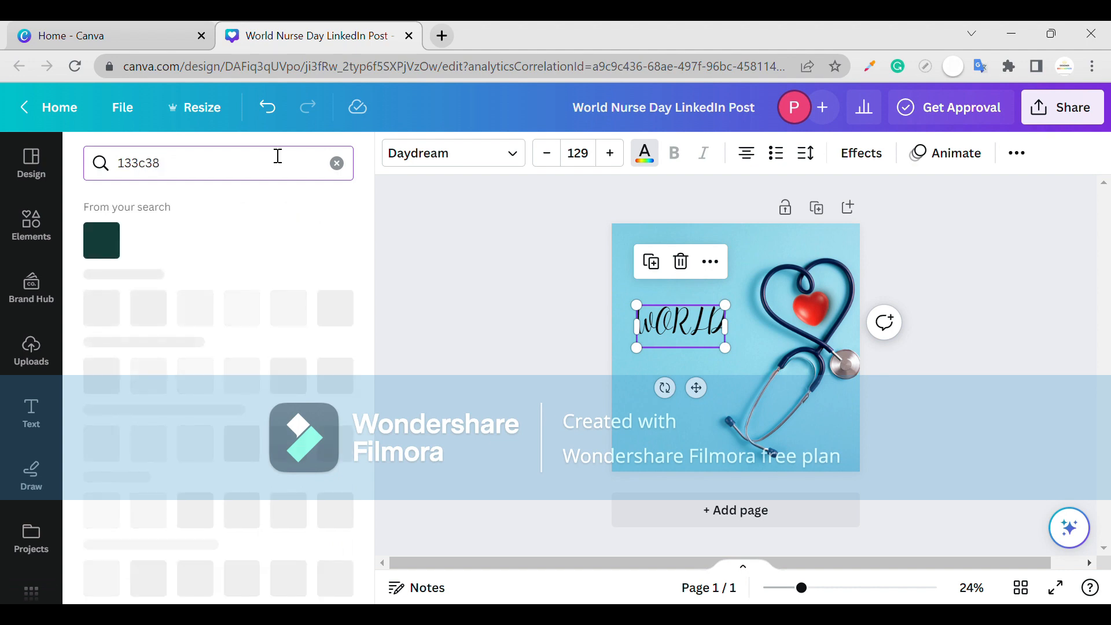
{"action": "left_click", "coordinate": [116, 245]}
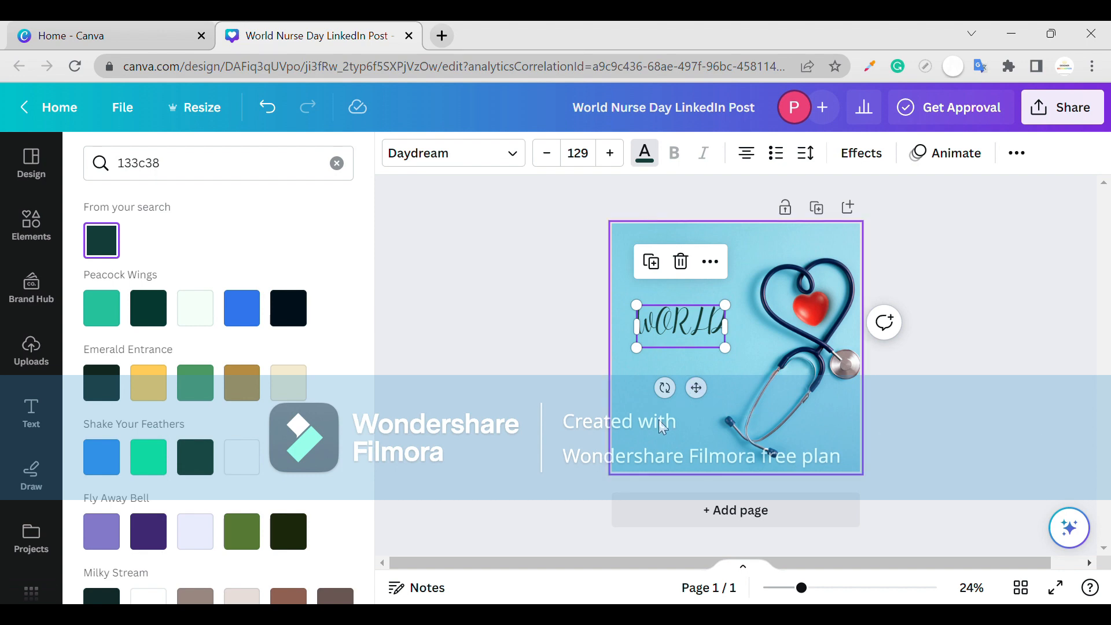
{"action": "left_click", "coordinate": [674, 371]}
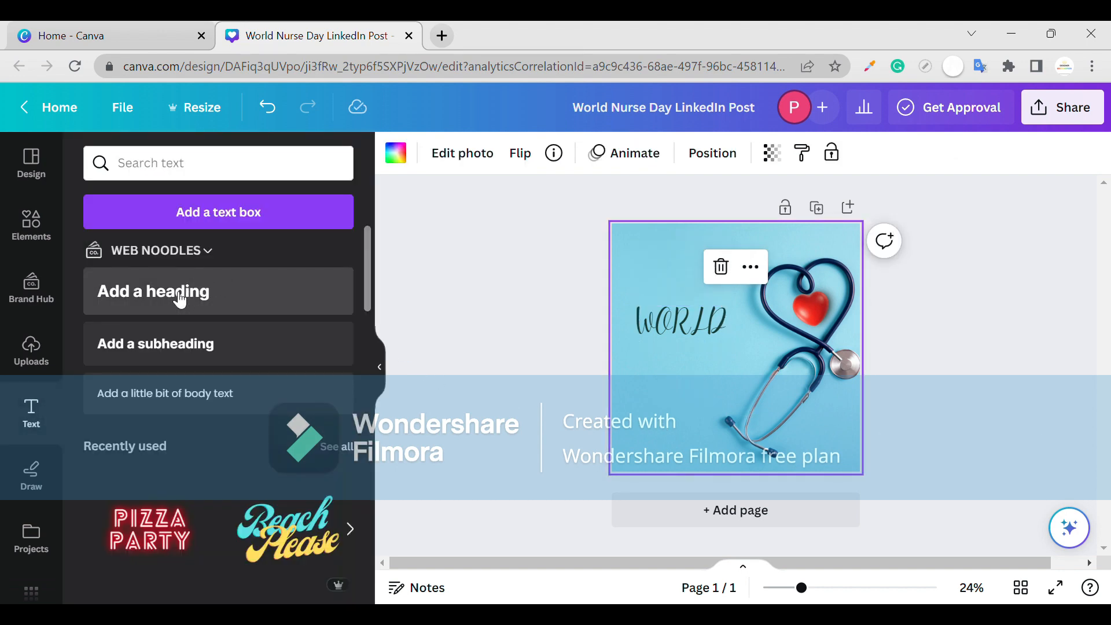
Add a second heading reading "nurse day" below WORLD, near the page's lower edge.
{"action": "left_click_drag", "start_coordinate": [180, 301], "coordinate": [666, 435]}
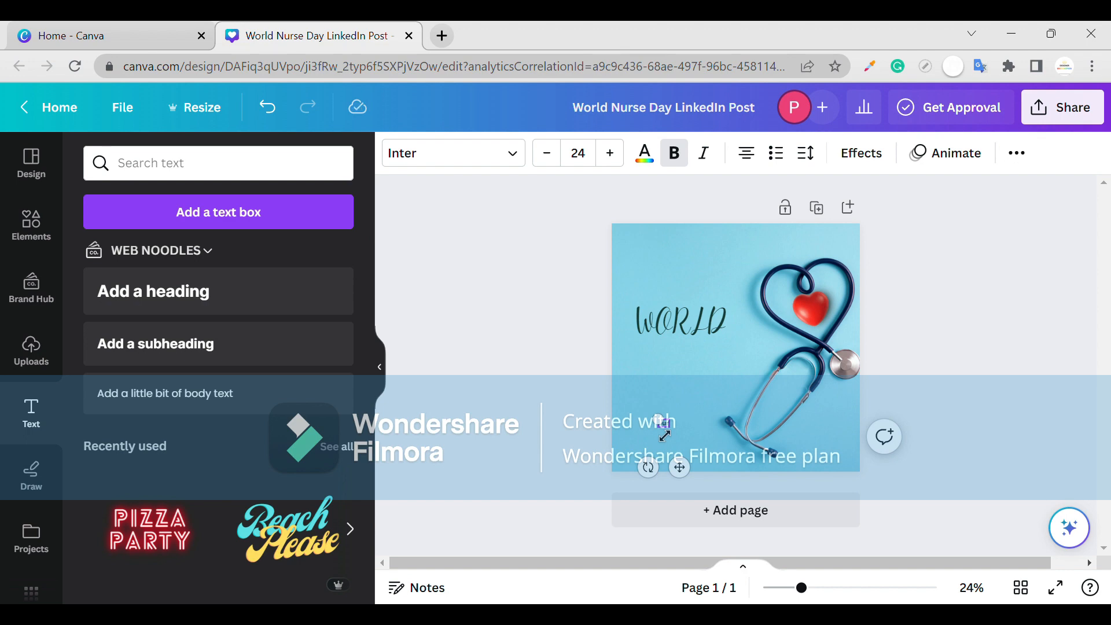
{"action": "type", "text": "Nurseday"}
{"action": "key", "text": "BackSpace"}
{"action": "key", "text": "BackSpace"}
{"action": "key", "text": "BackSpace"}
{"action": "type", "text": "day"}
Set the nurse day heading's font to Josefin Sans Bold and its size to 76.
{"action": "left_click", "coordinate": [514, 154]}
{"action": "left_click", "coordinate": [338, 214]}
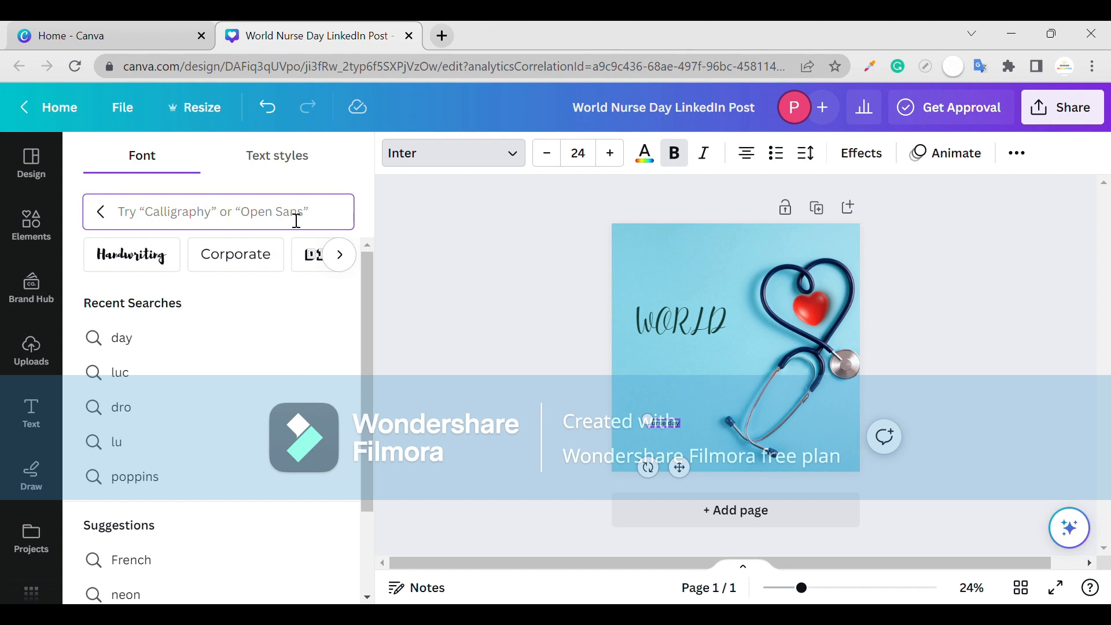
{"action": "type", "text": "jo"}
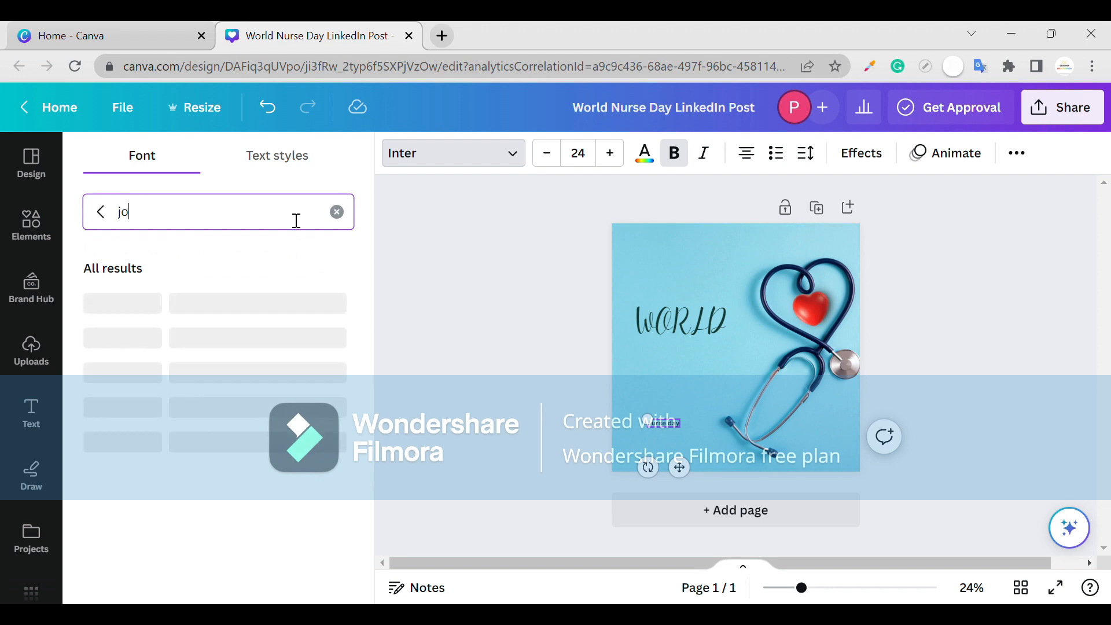
{"action": "type", "text": "se"}
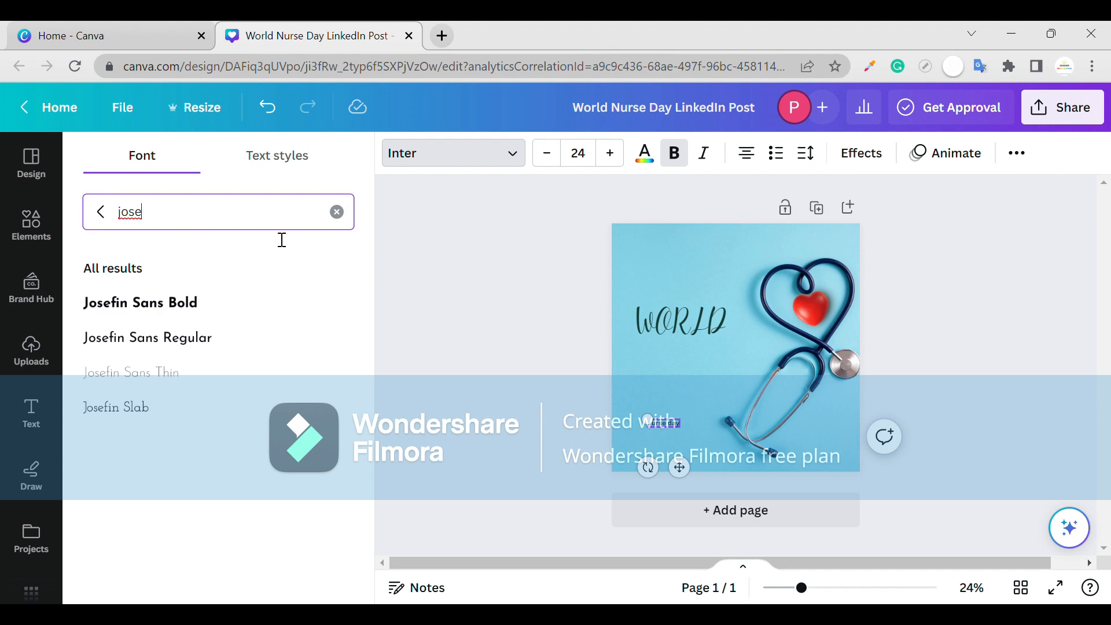
{"action": "left_click", "coordinate": [242, 302]}
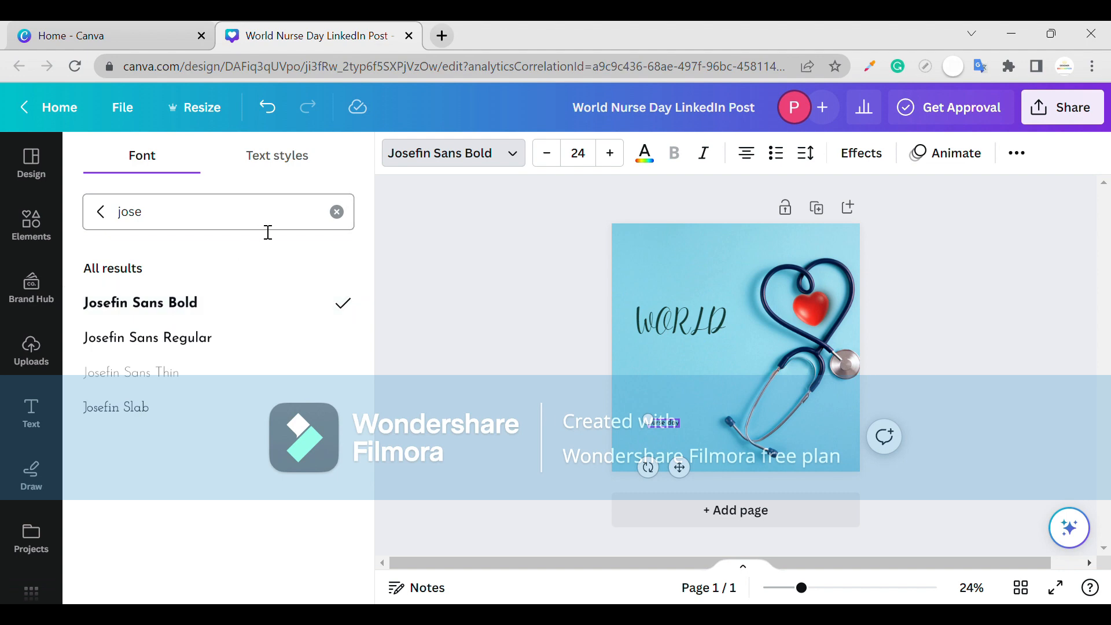
{"action": "left_click", "coordinate": [602, 167]}
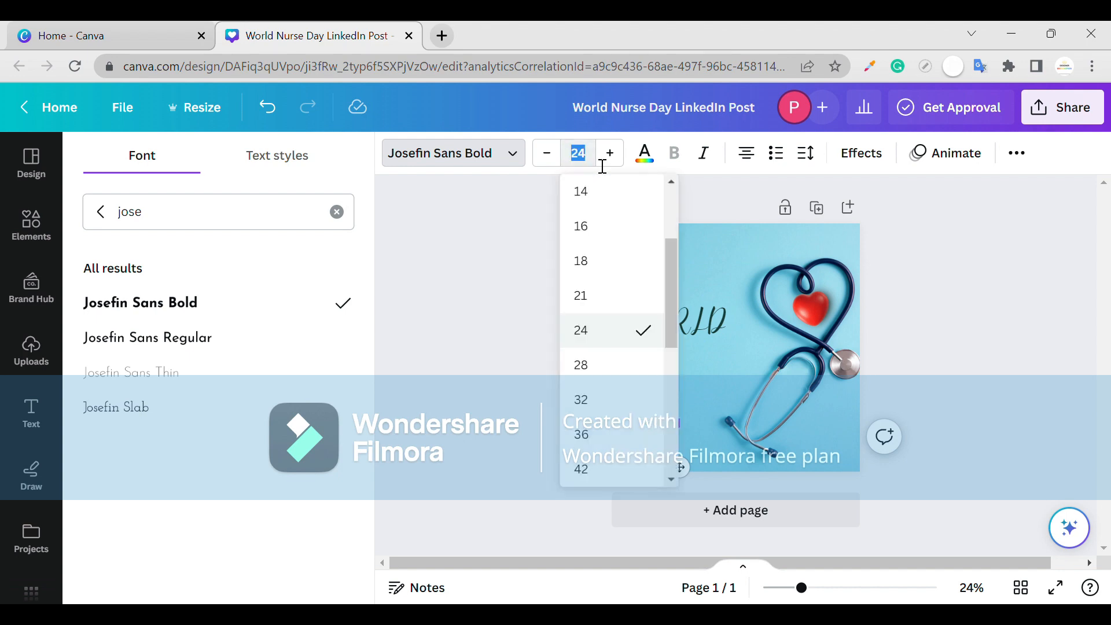
{"action": "type", "text": "76"}
{"action": "key", "text": "Return"}
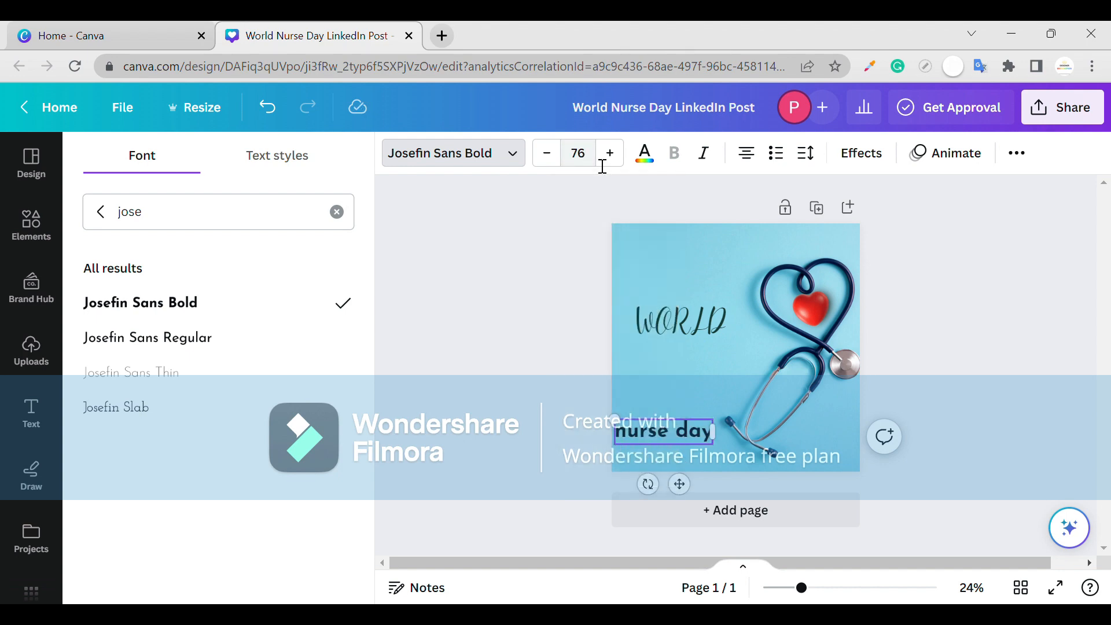
Convert the nurse day heading to uppercase and fit it on one line directly beneath WORLD.
{"action": "left_click", "coordinate": [1017, 152]}
{"action": "left_click", "coordinate": [831, 197]}
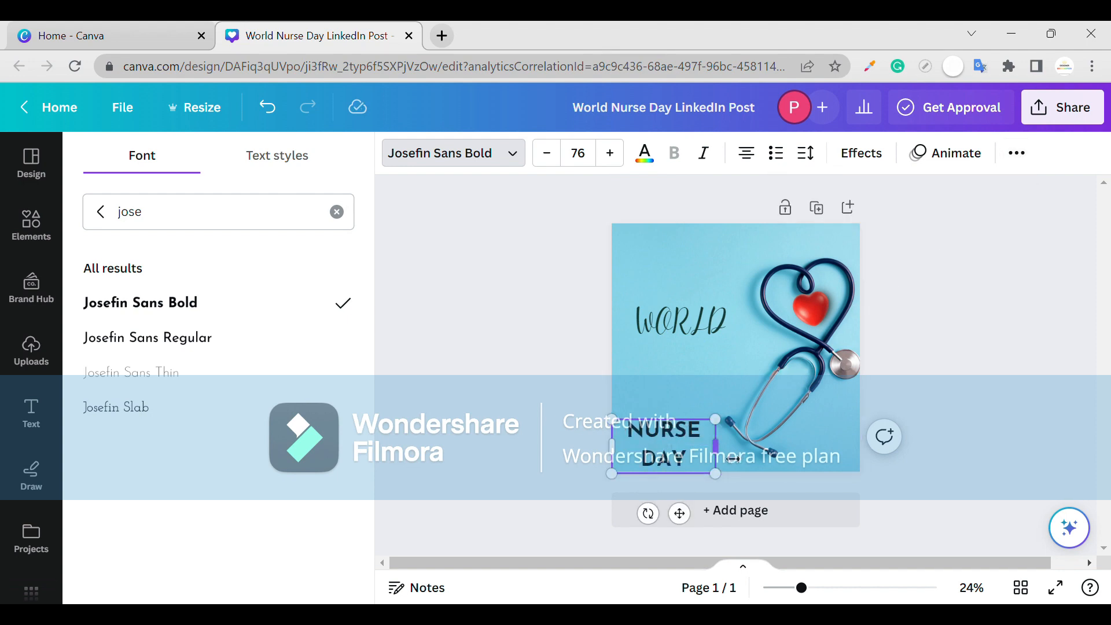
{"action": "left_click_drag", "start_coordinate": [716, 446], "coordinate": [753, 451]}
{"action": "left_click_drag", "start_coordinate": [698, 484], "coordinate": [711, 428]}
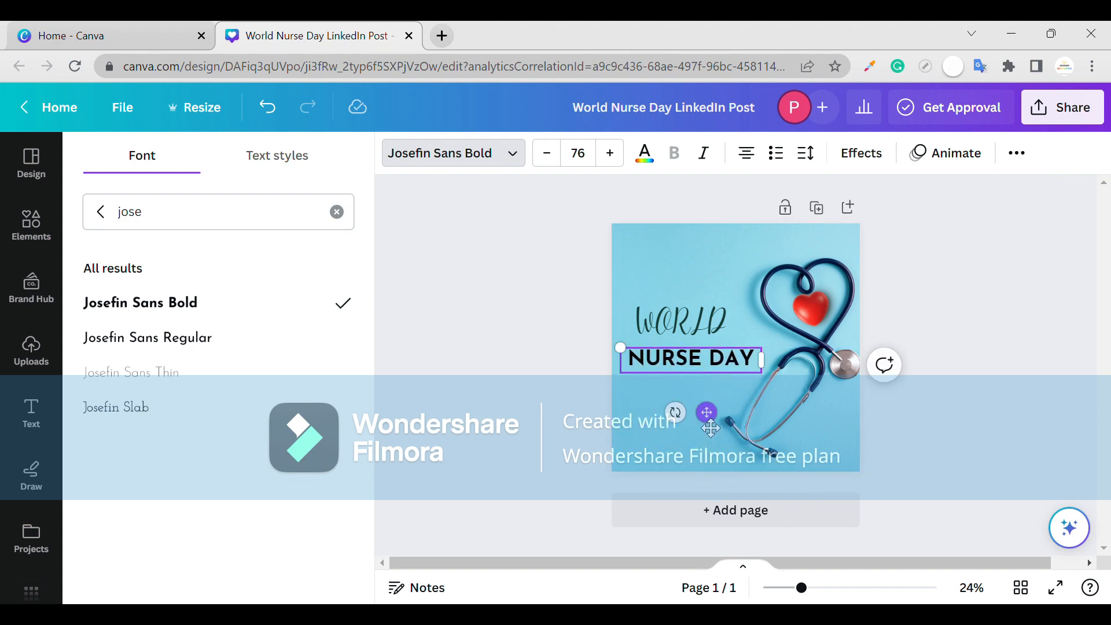
Colour the NURSE DAY heading dark green with hex code 133c38.
{"action": "left_click", "coordinate": [644, 154]}
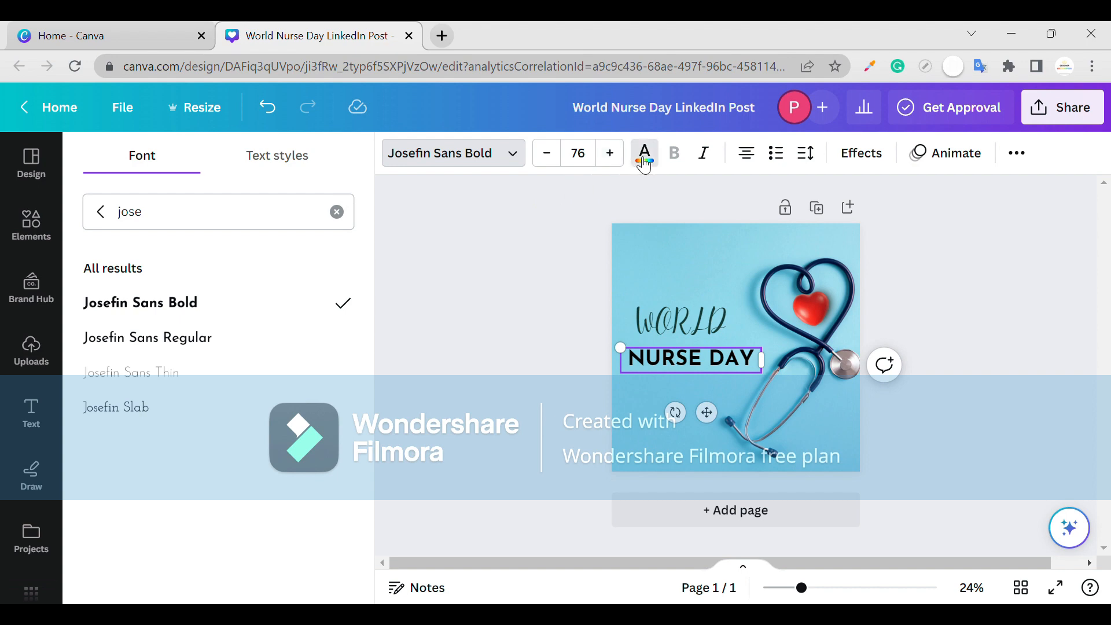
{"action": "left_click", "coordinate": [118, 245]}
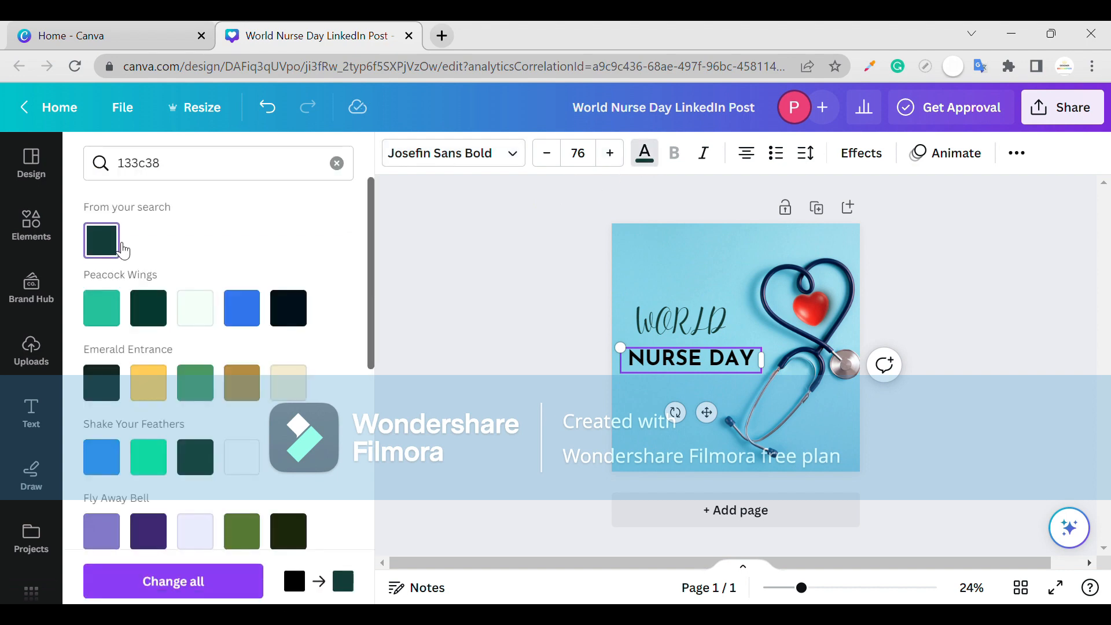
{"action": "left_click", "coordinate": [626, 416]}
{"action": "left_click", "coordinate": [657, 367]}
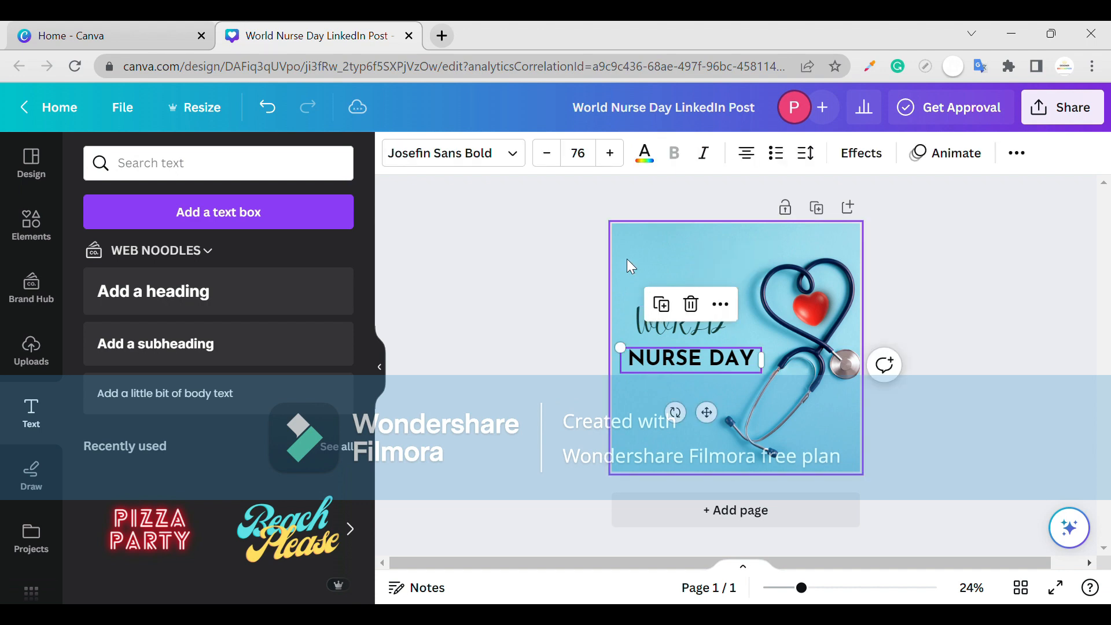
{"action": "left_click", "coordinate": [656, 158]}
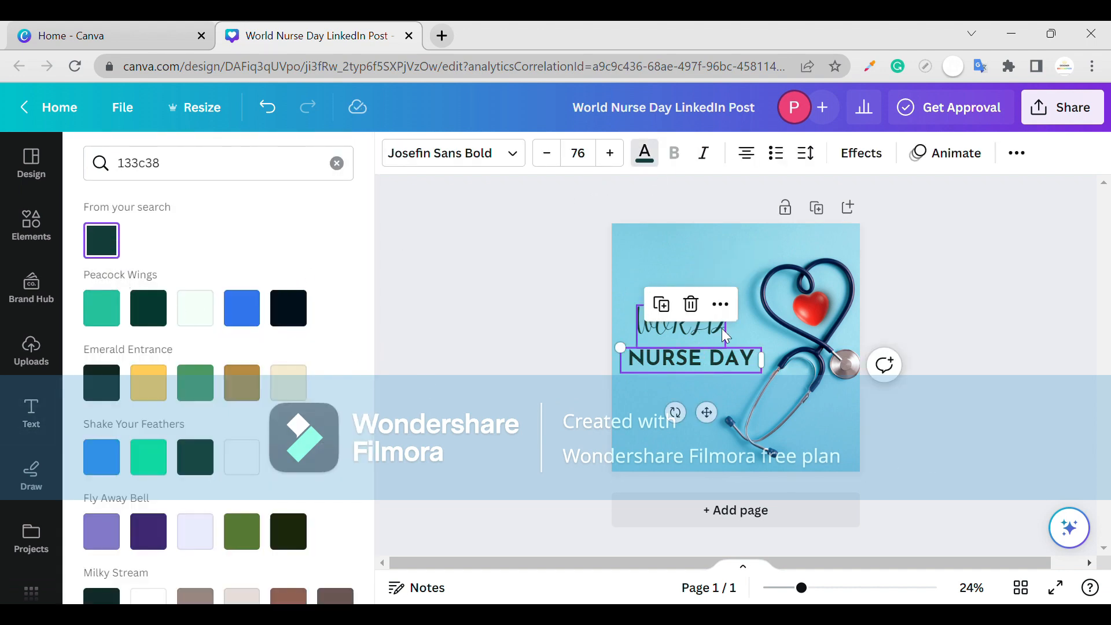
Recolour the WORLD heading with the near-black swatch from the Peacock Wings palette.
{"action": "left_click", "coordinate": [698, 321]}
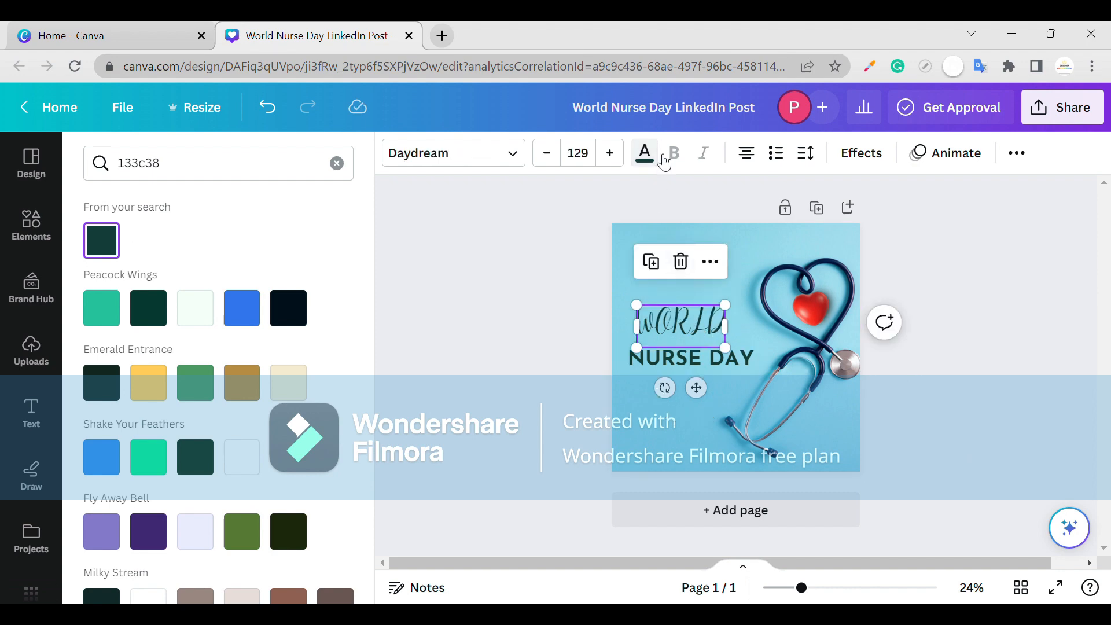
{"action": "left_click", "coordinate": [648, 154]}
{"action": "left_click", "coordinate": [644, 153]}
{"action": "left_click", "coordinate": [283, 312]}
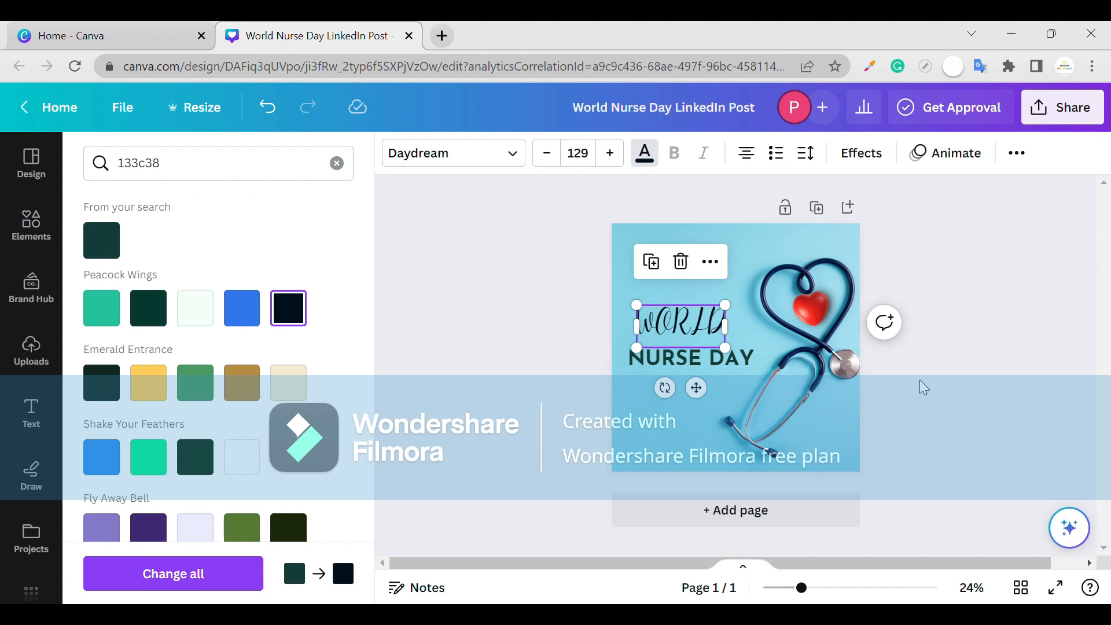
Add a heading reading "May 12" near the page's lower edge and convert it to uppercase.
{"action": "left_click", "coordinate": [34, 405]}
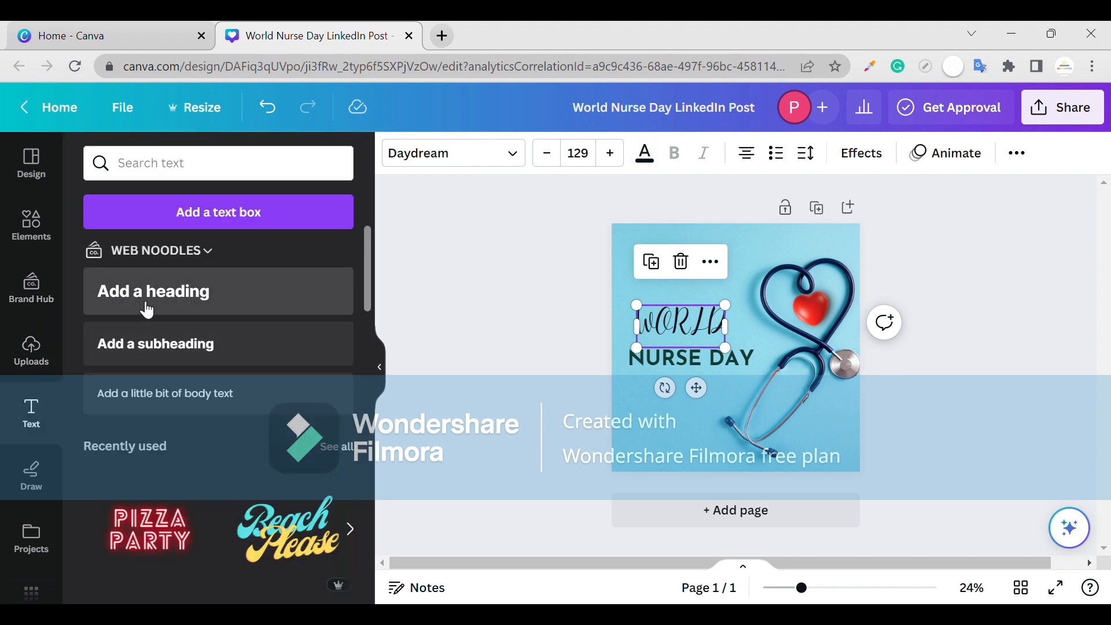
{"action": "left_click_drag", "start_coordinate": [147, 310], "coordinate": [717, 466]}
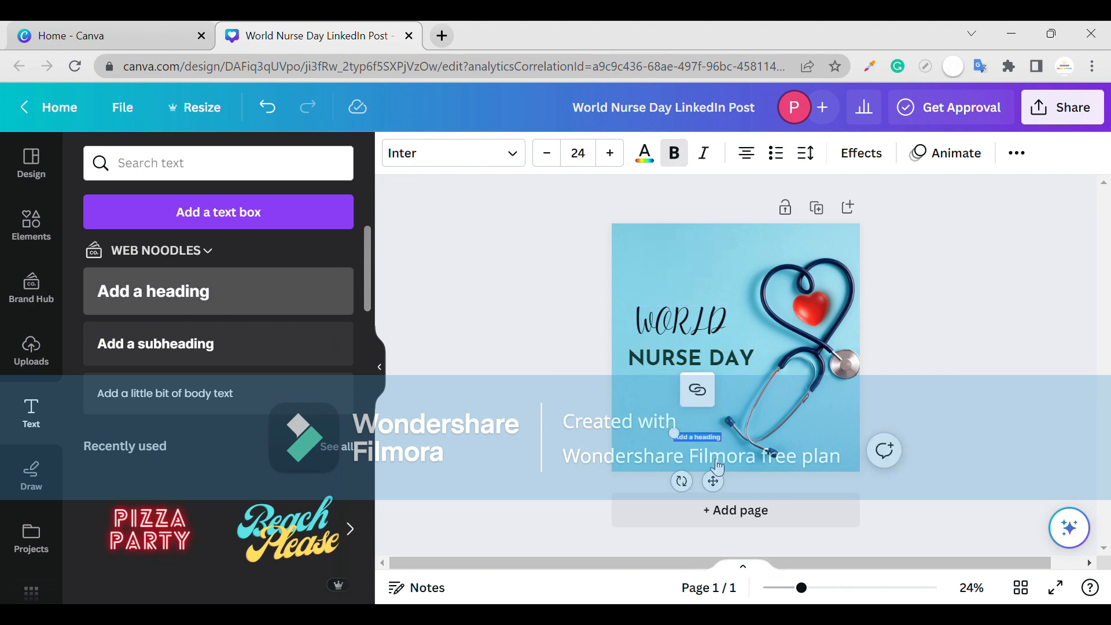
{"action": "type", "text": "day"}
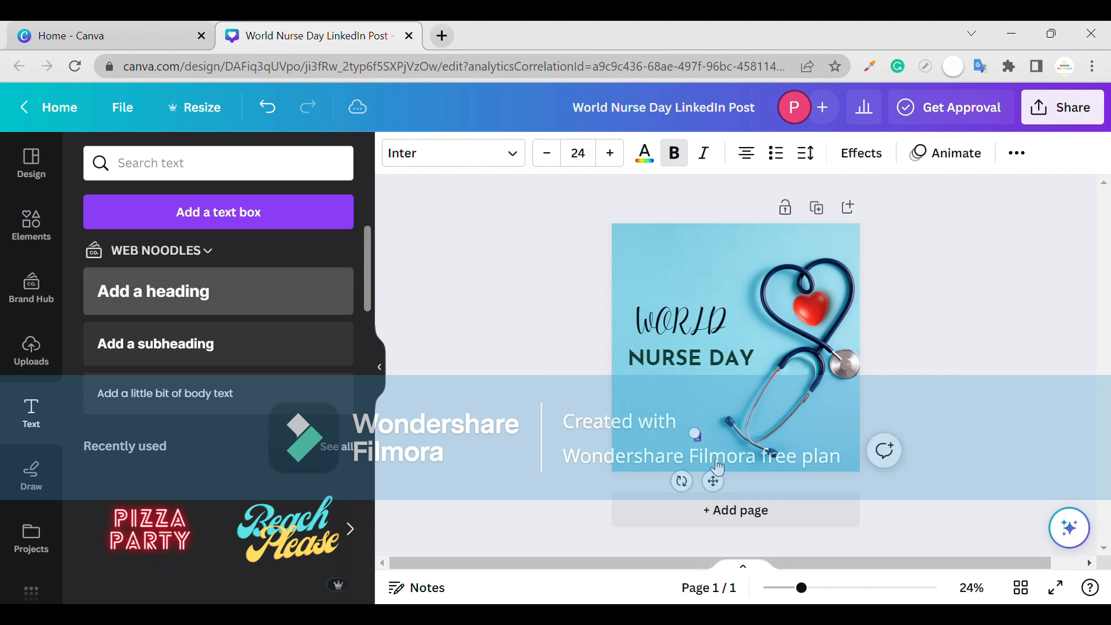
{"action": "type", "text": " 12"}
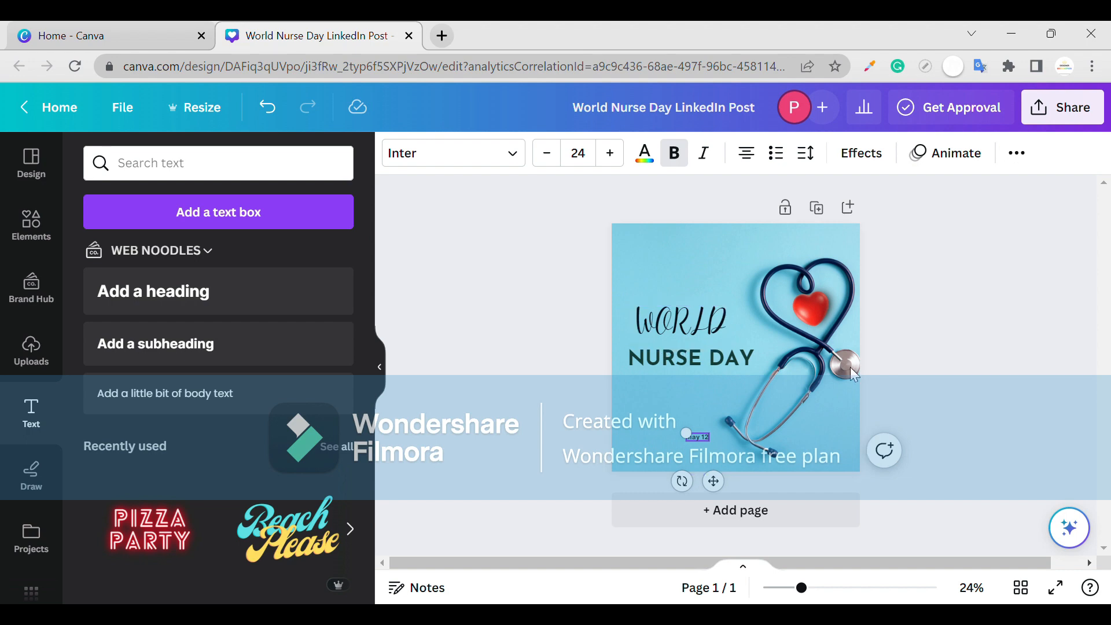
{"action": "left_click", "coordinate": [1017, 153]}
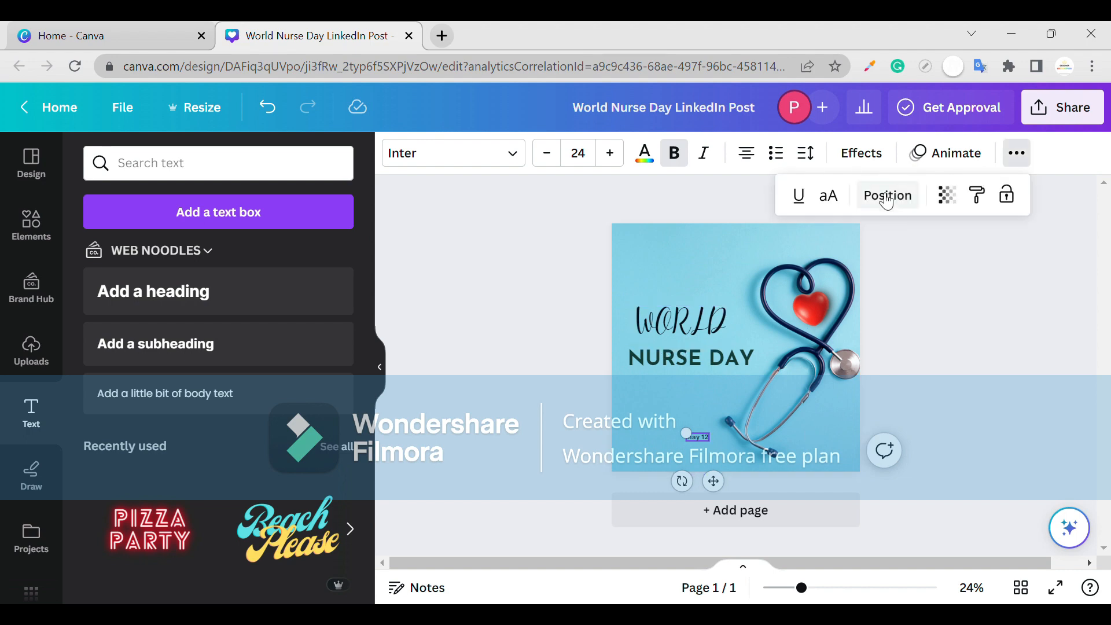
{"action": "left_click", "coordinate": [829, 195]}
{"action": "left_click", "coordinate": [958, 323]}
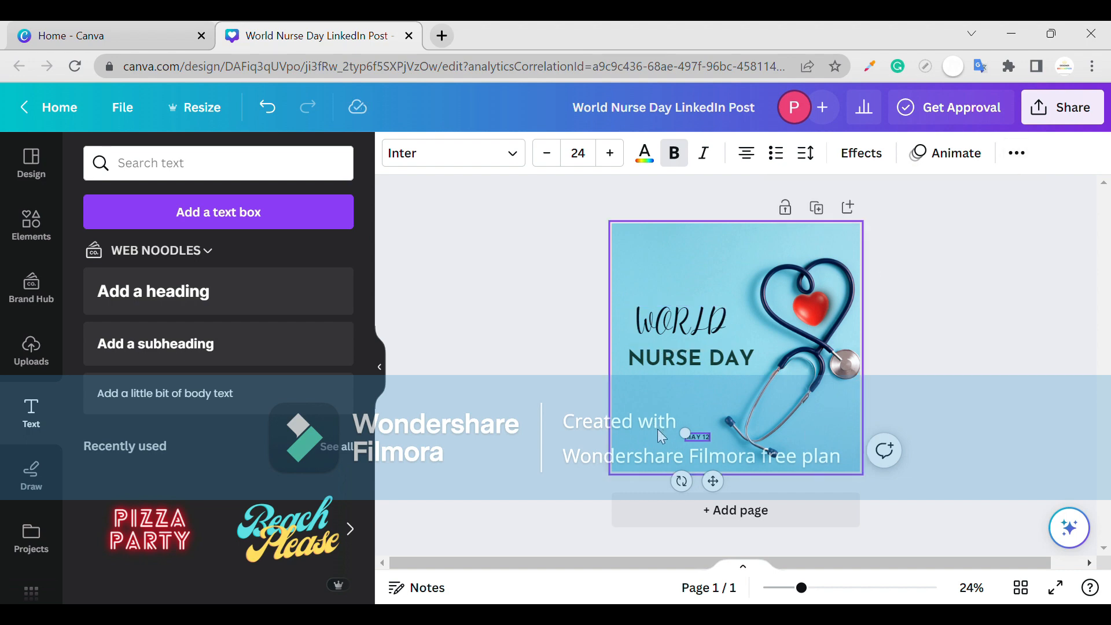
Enlarge MAY 12 to size 37.2 beneath NURSE DAY and align the left edges of both headings with WORLD.
{"action": "left_click", "coordinate": [681, 437]}
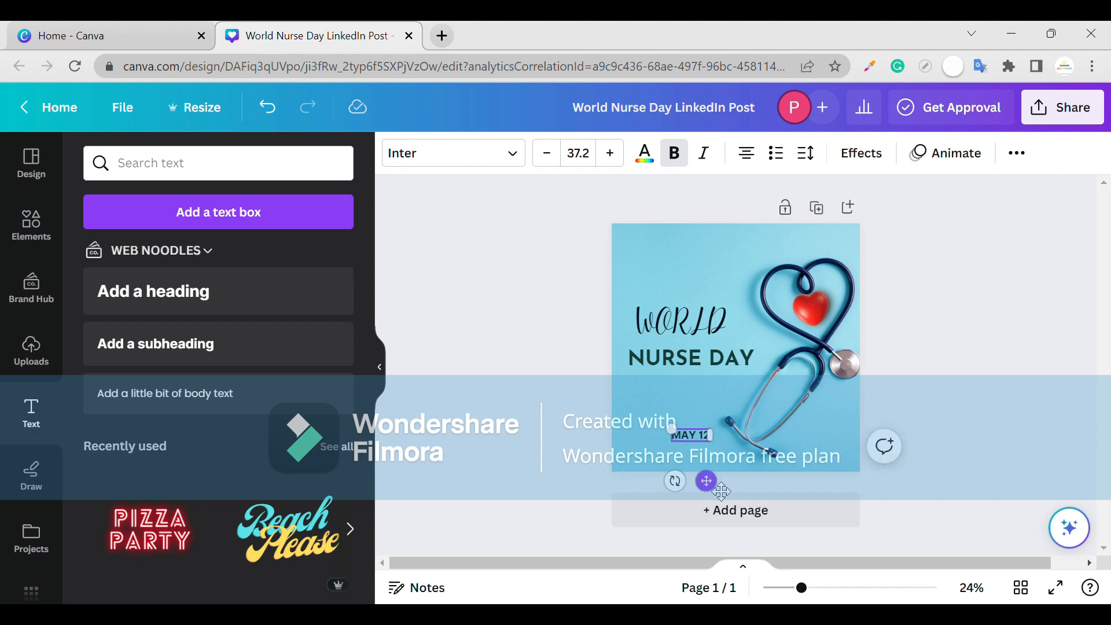
{"action": "left_click_drag", "start_coordinate": [703, 464], "coordinate": [686, 447]}
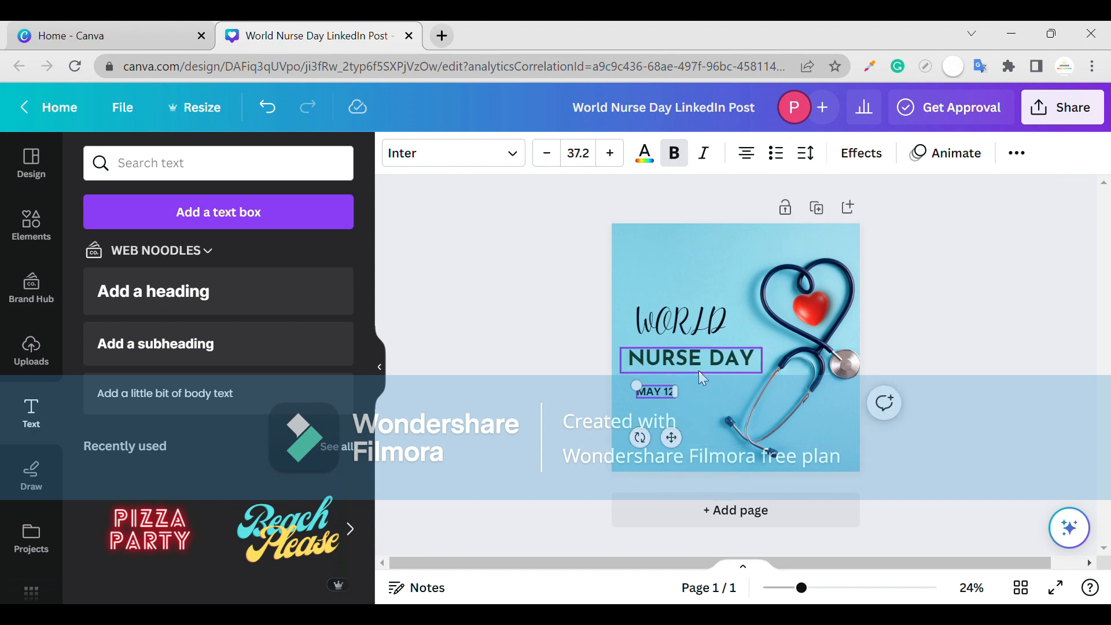
{"action": "left_click", "coordinate": [699, 371]}
{"action": "left_click", "coordinate": [700, 373]}
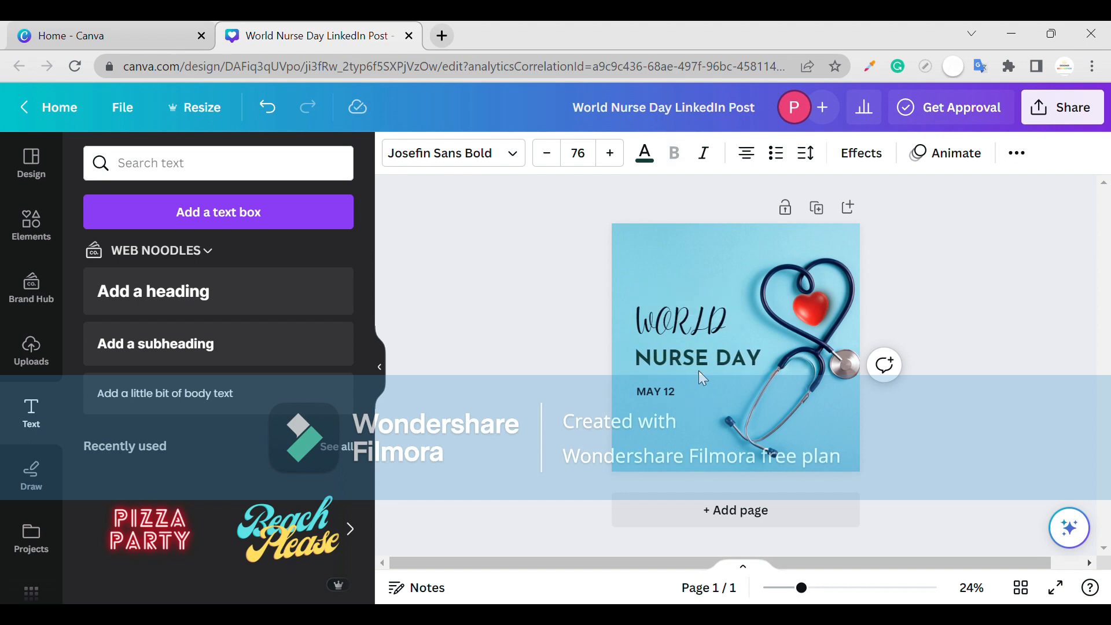
{"action": "left_click", "coordinate": [643, 392]}
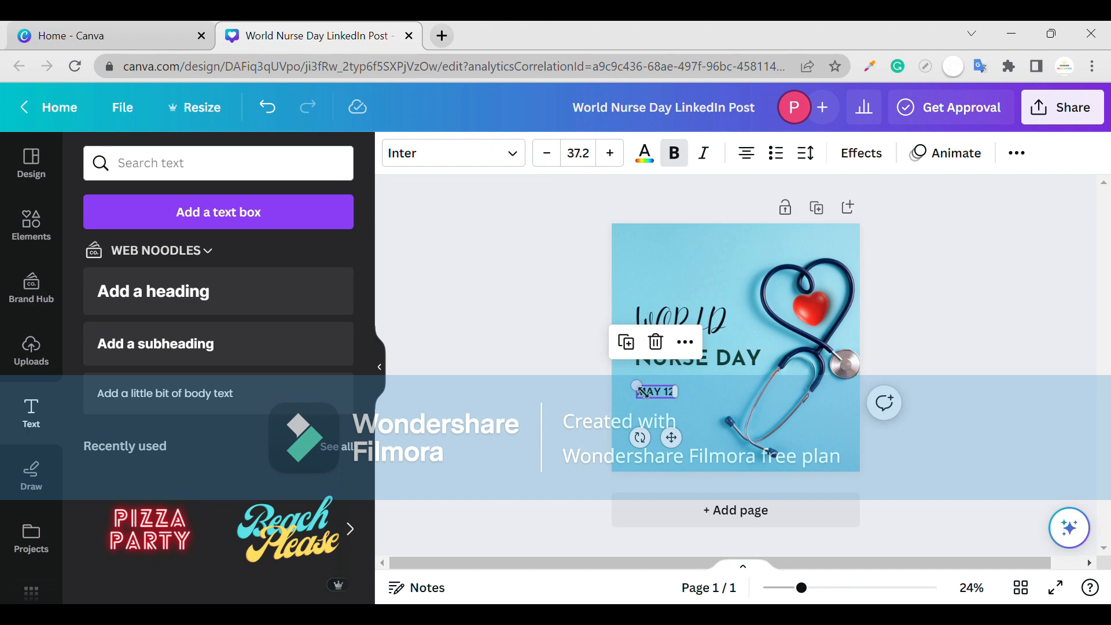
{"action": "left_click", "coordinate": [623, 368]}
{"action": "left_click", "coordinate": [641, 319]}
{"action": "left_click", "coordinate": [613, 267]}
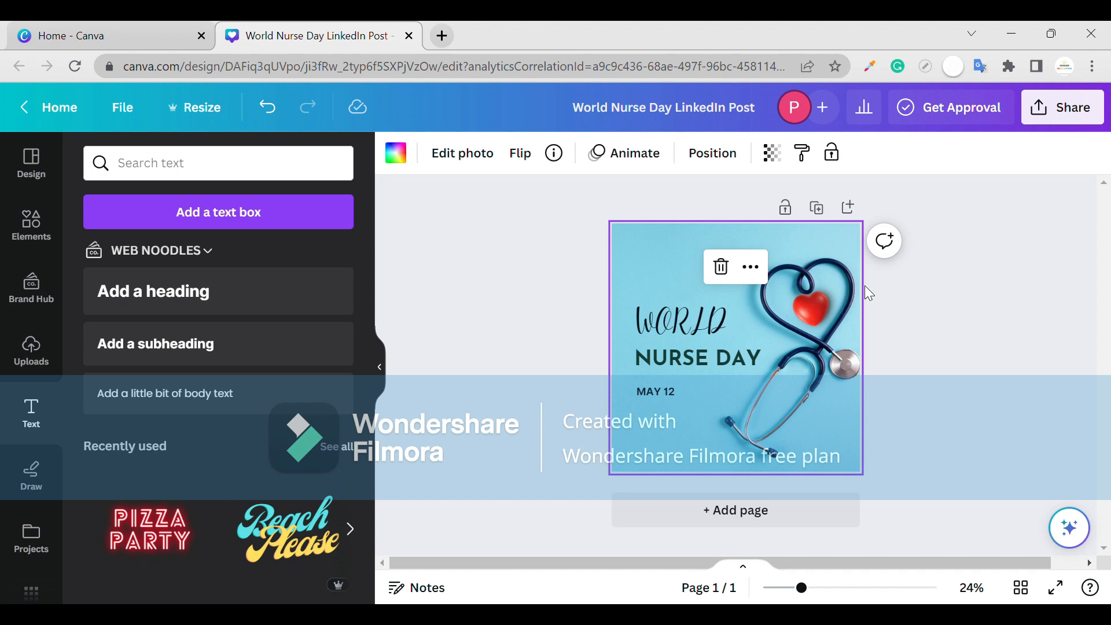
Add a small heading with the designer's social media handle at the page's top, left-aligned with the title text.
{"action": "left_click_drag", "start_coordinate": [259, 307], "coordinate": [807, 255]}
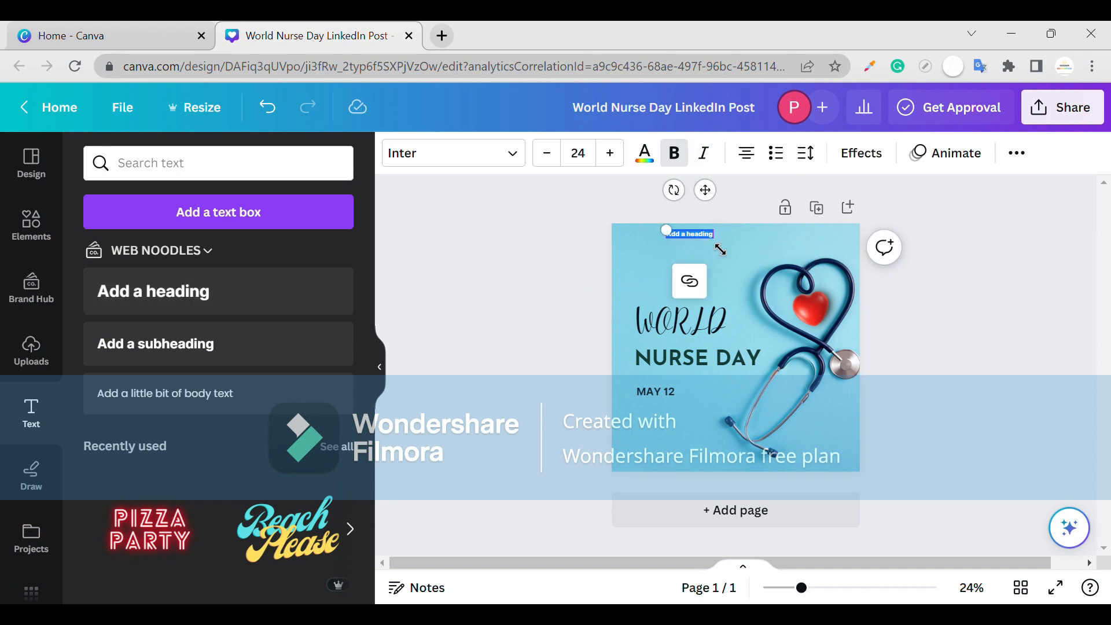
{"action": "type", "text": "@imd"}
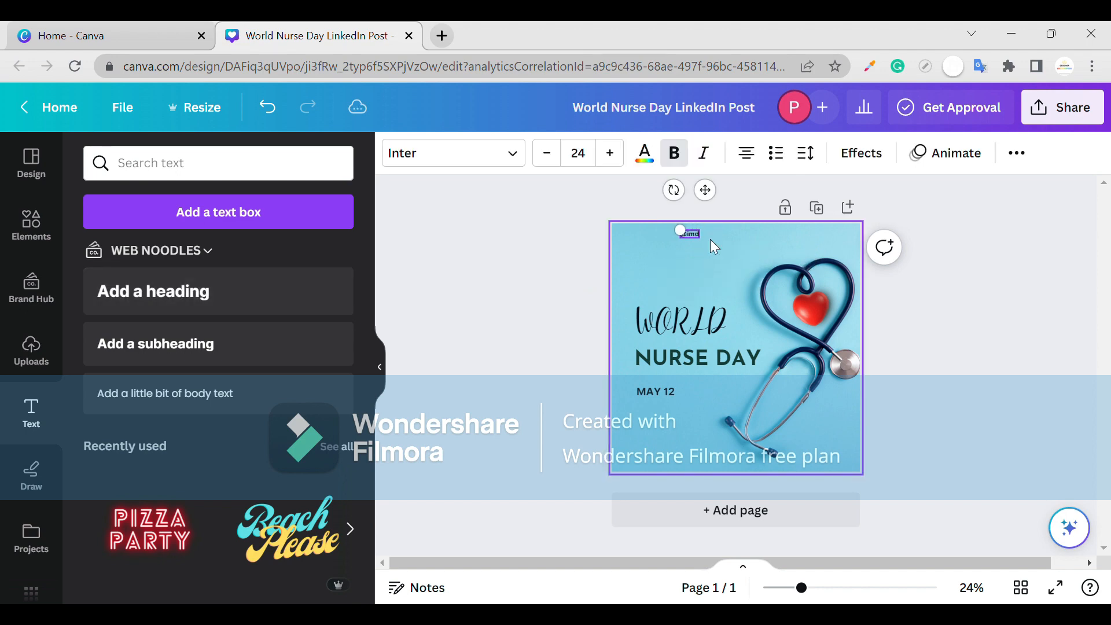
{"action": "type", "text": "esign"}
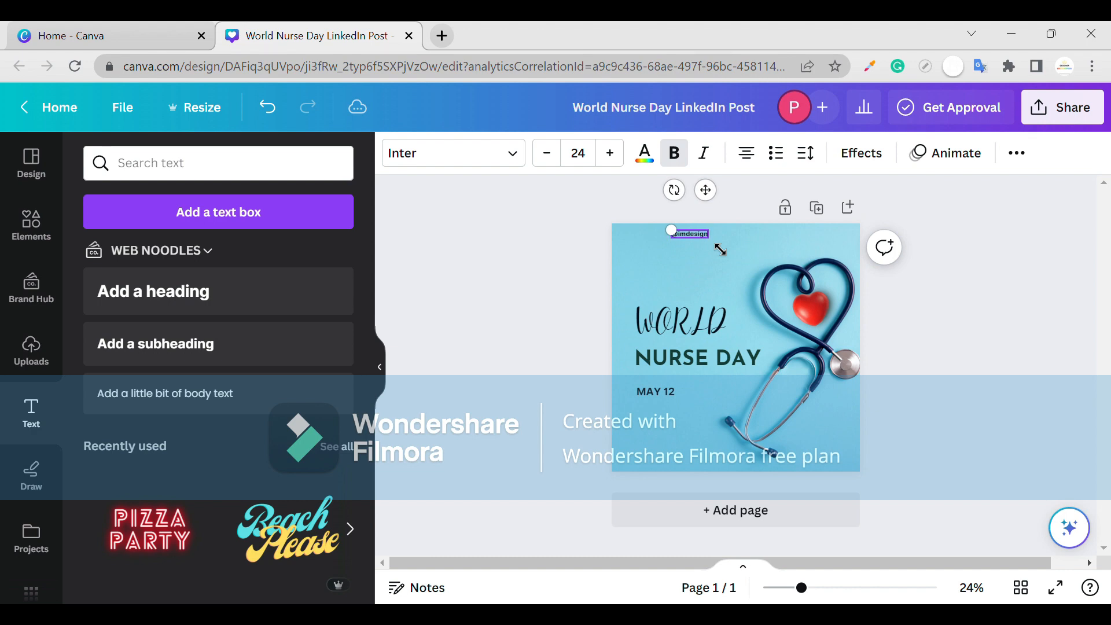
{"action": "type", "text": "erpart"}
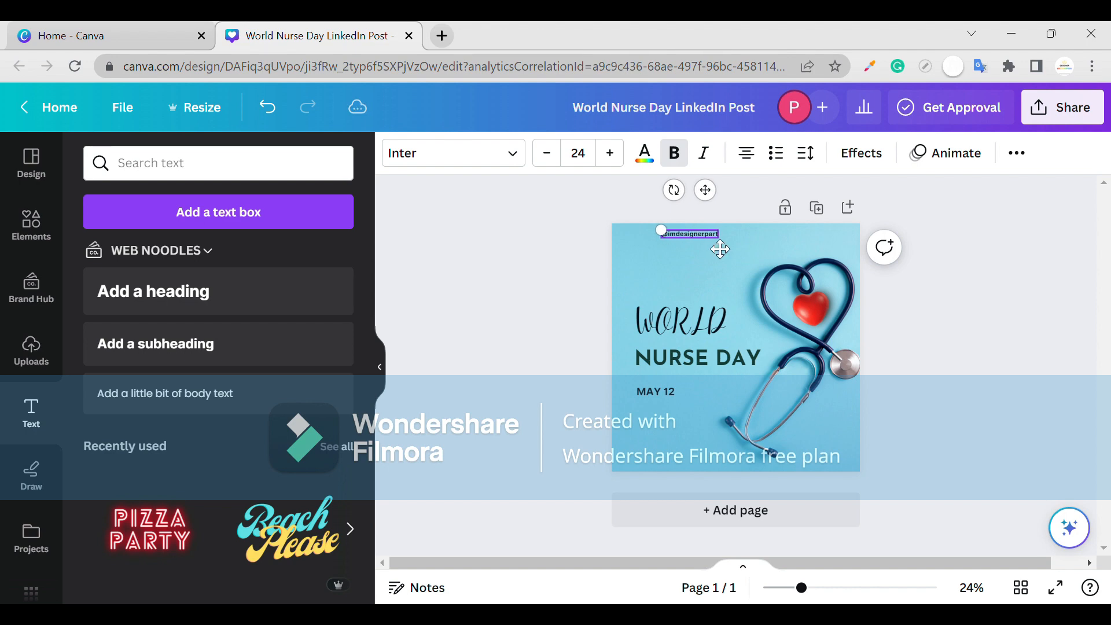
{"action": "type", "text": "ik"}
{"action": "left_click", "coordinate": [688, 273]}
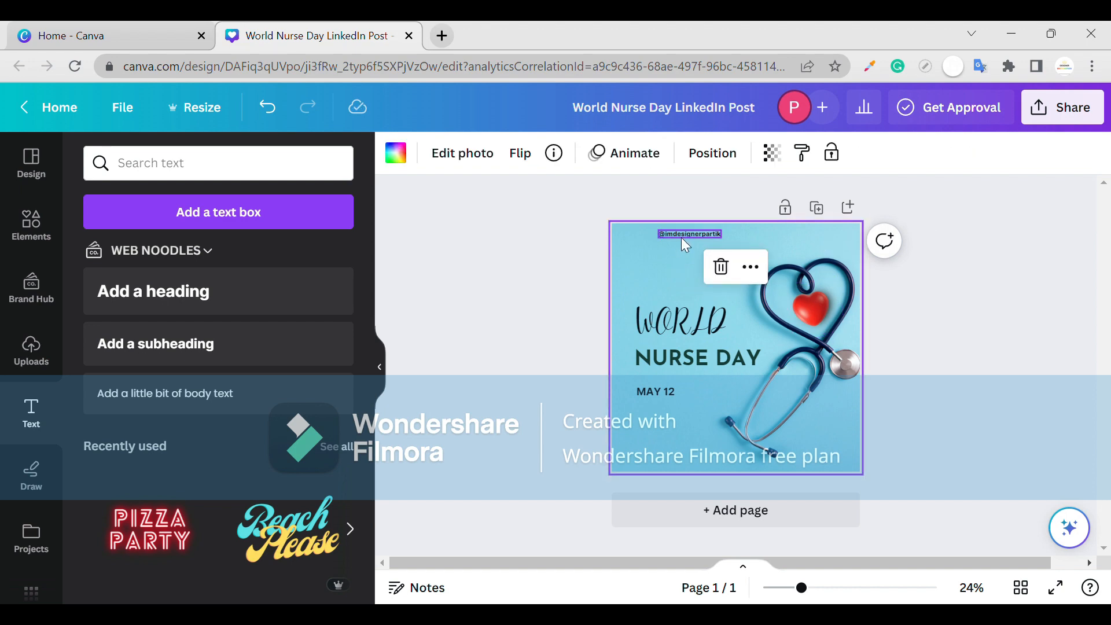
{"action": "left_click_drag", "start_coordinate": [682, 240], "coordinate": [664, 246]}
{"action": "left_click", "coordinate": [760, 245]}
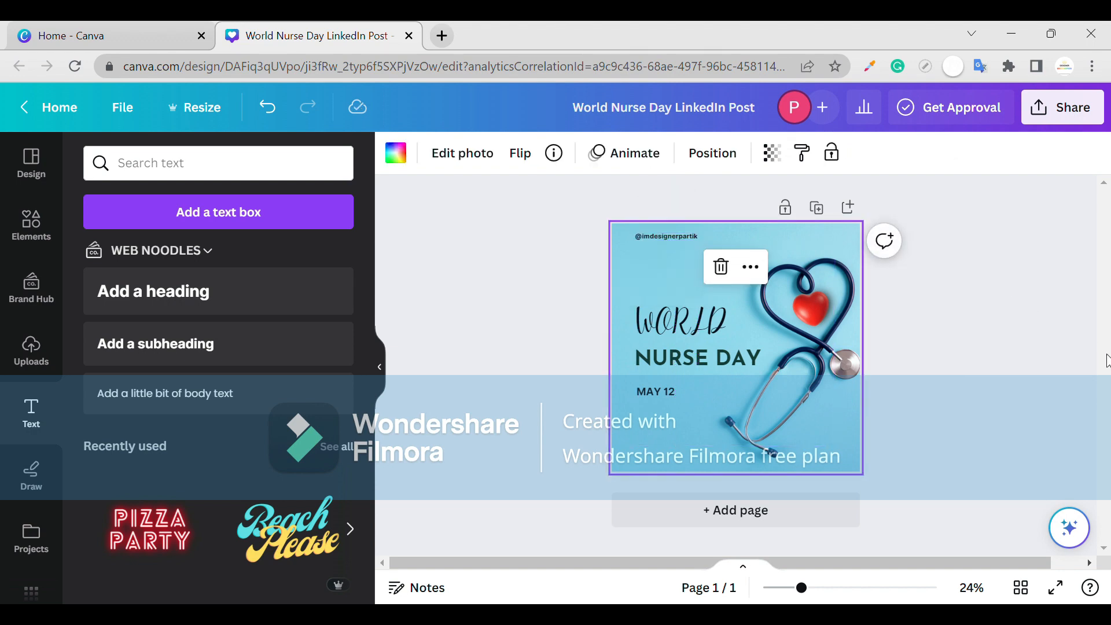